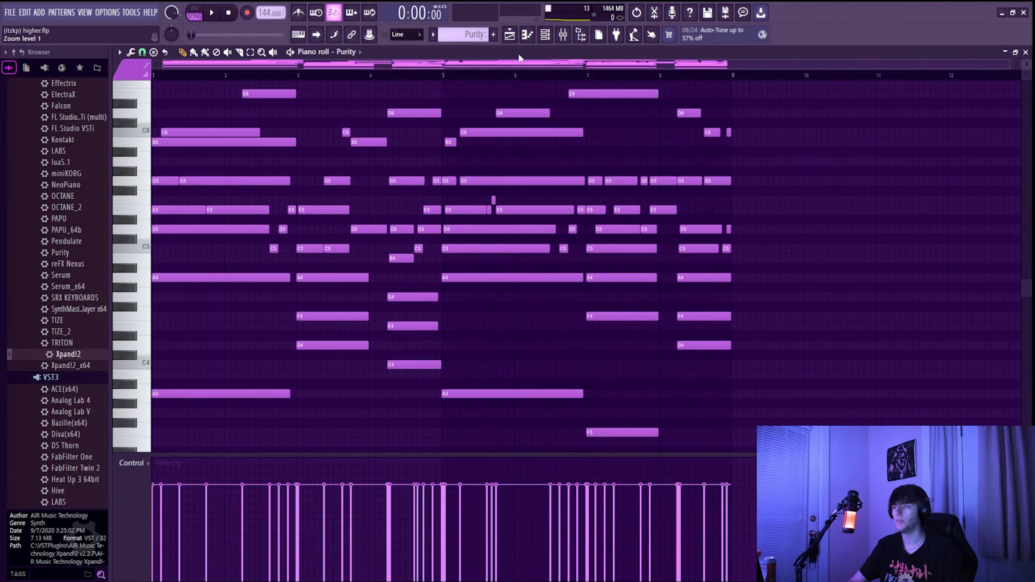
# Play back the Purity melody in the piano roll and examine its chord and upper melody notes
pyautogui.press('space')
pyautogui.scroll(3, 262, 208)
pyautogui.scroll(-3, 262, 208)
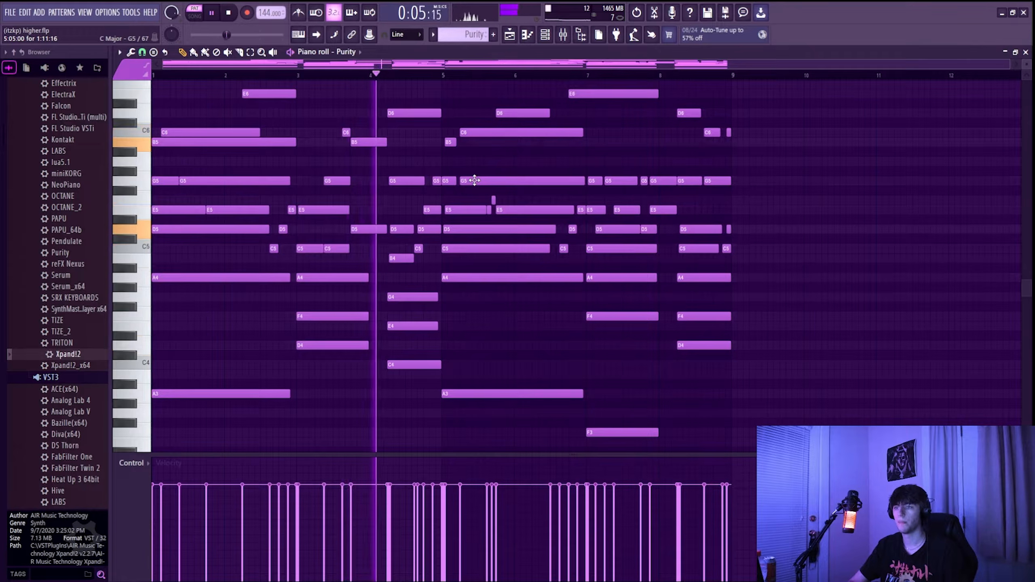
pyautogui.scroll(3, 500, 202)
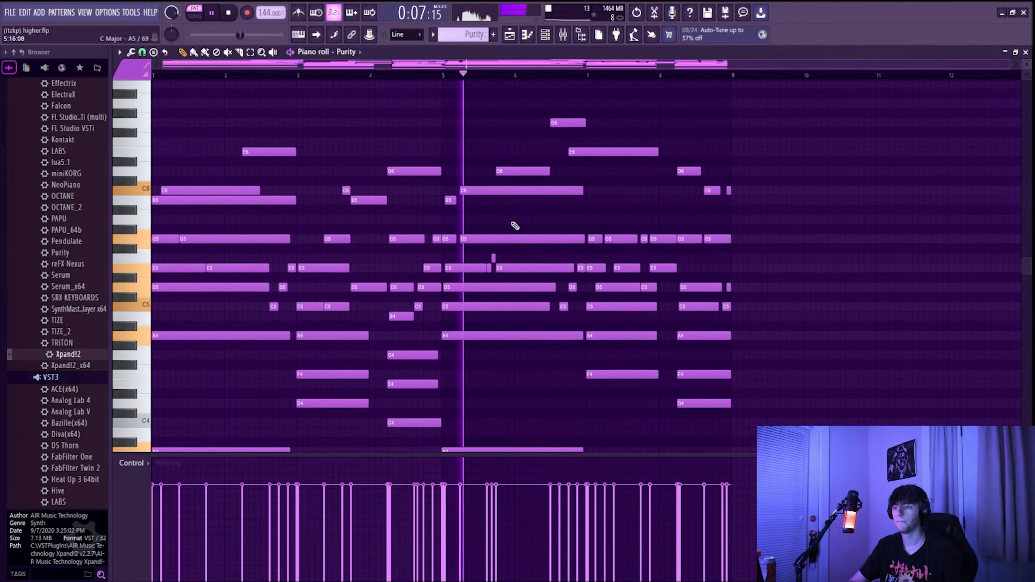
pyautogui.scroll(-2, 515, 225)
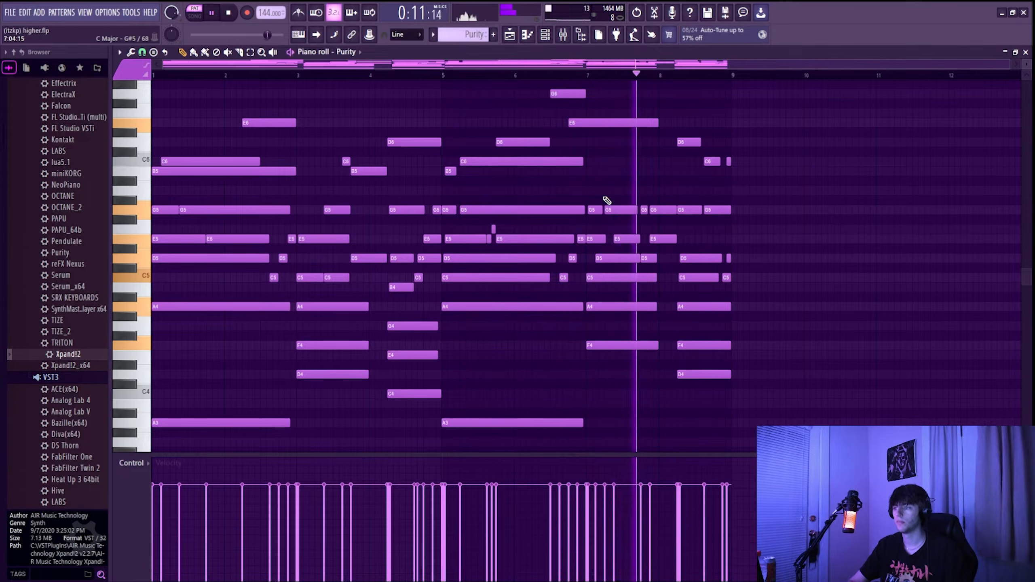
pyautogui.press('space')
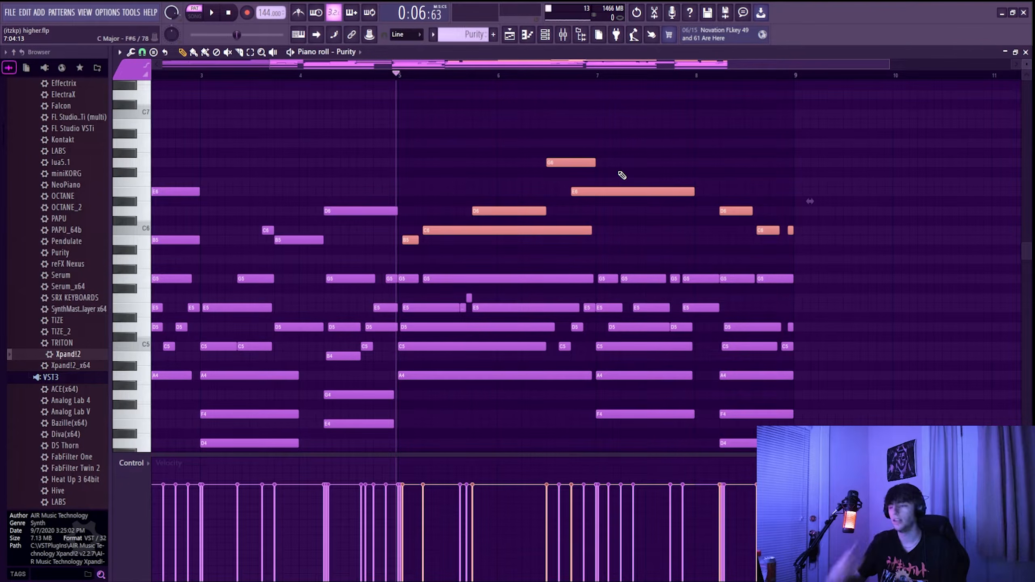
pyautogui.keyDown('ctrl'); pyautogui.scroll(-2, 562, 181); pyautogui.keyUp('ctrl')
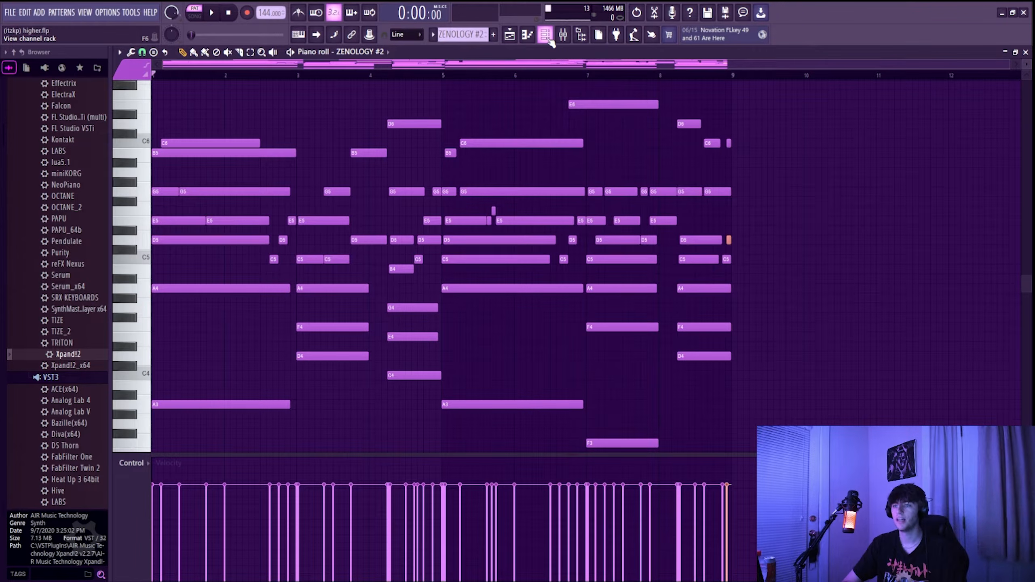
# Play the ZENOLOGY #2 electric piano part and inspect the Fruity Reeverb 2 and parametric EQ 2 on mixer Insert 7
pyautogui.press('space')
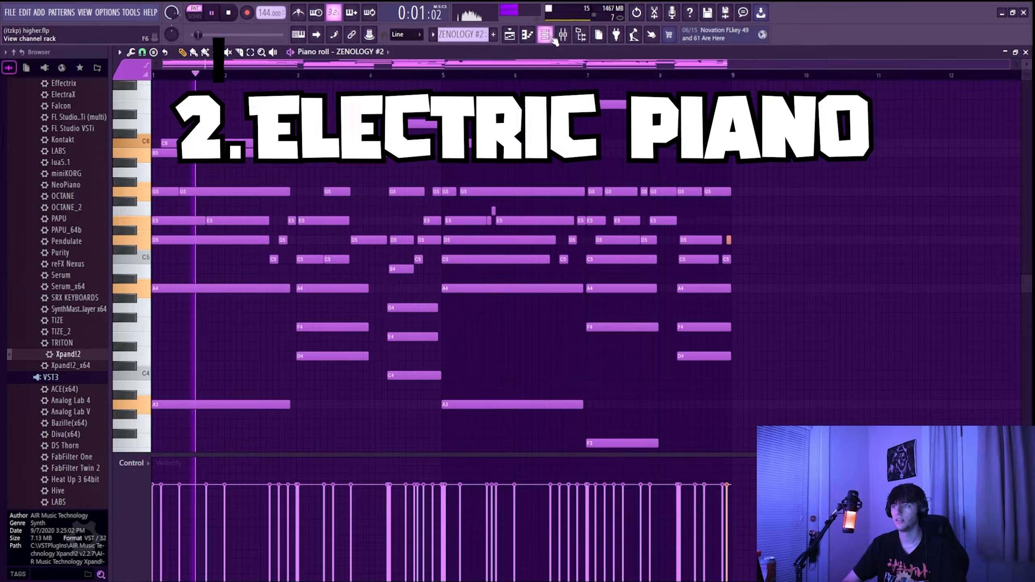
pyautogui.click(562, 35)
pyautogui.click(344, 434)
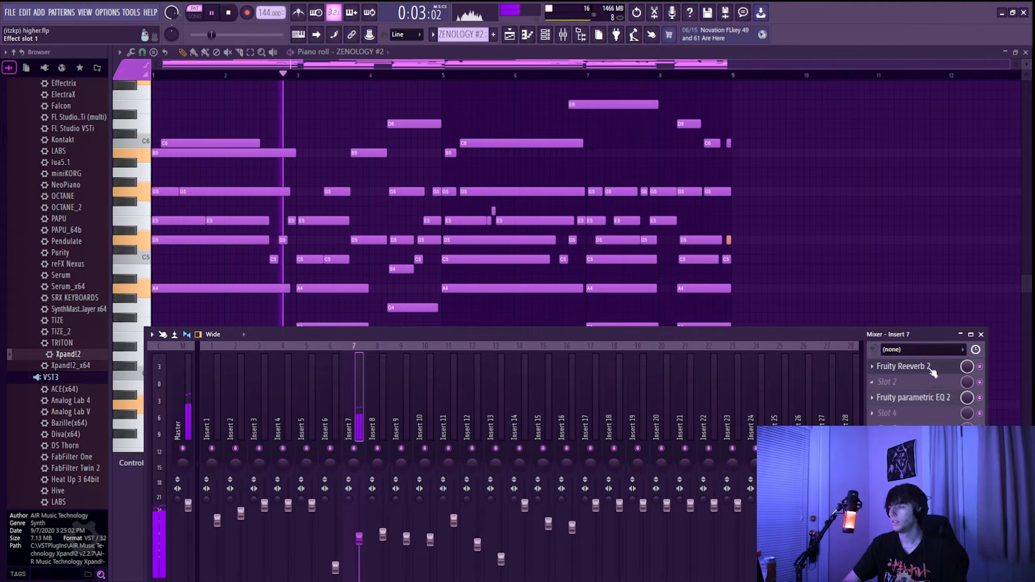
pyautogui.click(913, 366)
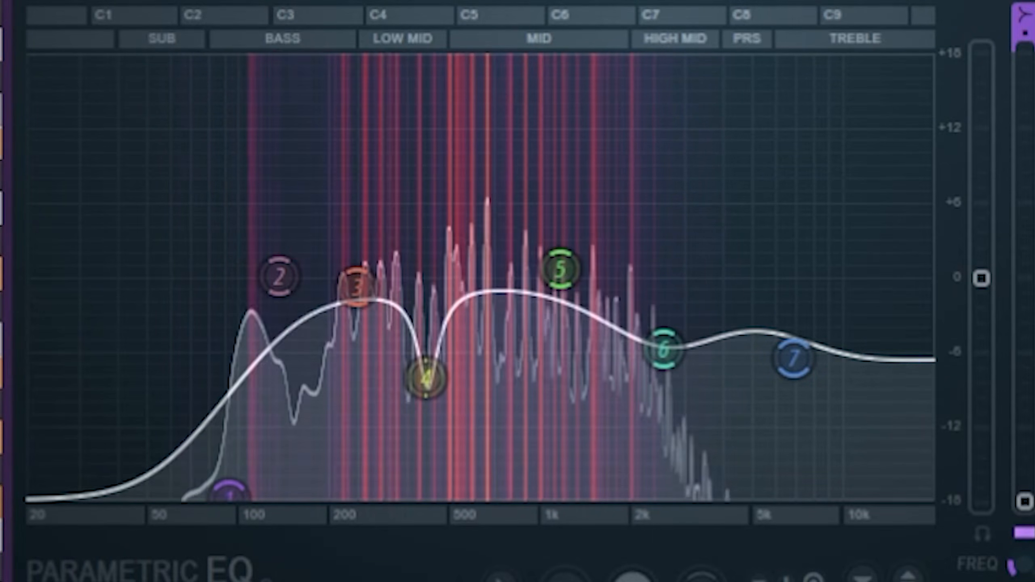
pyautogui.moveTo(230, 494); pyautogui.dragTo(265, 494)
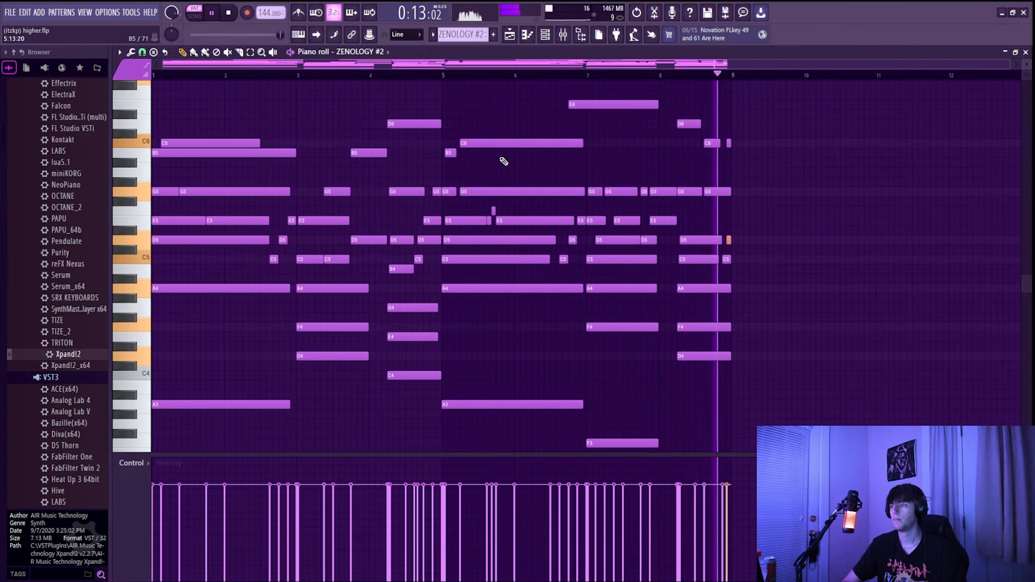
pyautogui.press('space')
# Select the sustained G6 notes above the ZENOLOGY #2 melody and compare them with the lower chord notes
pyautogui.scroll(2, 204, 167)
pyautogui.scroll(6, 205, 167)
pyautogui.moveTo(210, 140); pyautogui.dragTo(760, 203)
pyautogui.scroll(3, 609, 299)
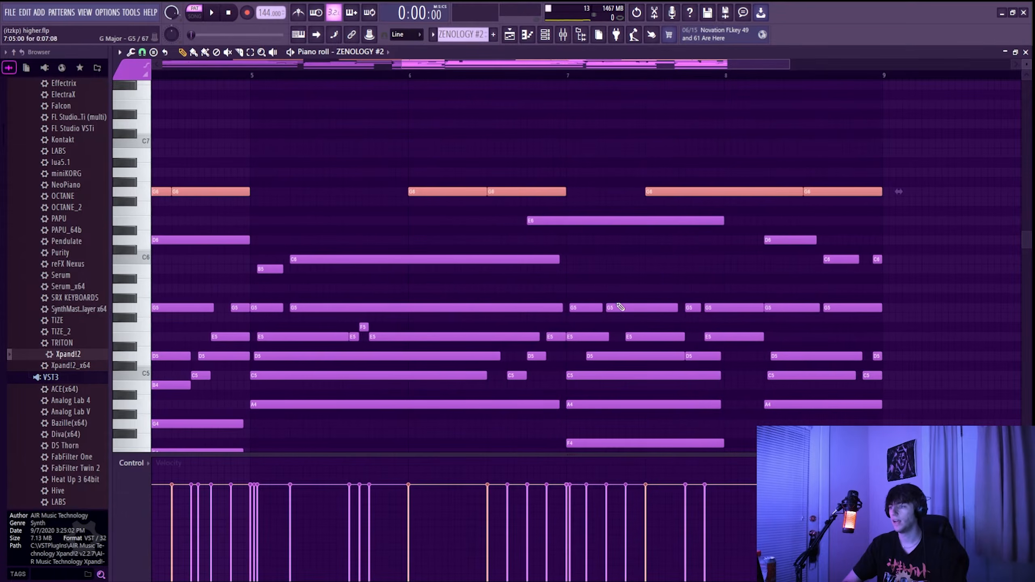
pyautogui.scroll(-3, 648, 278)
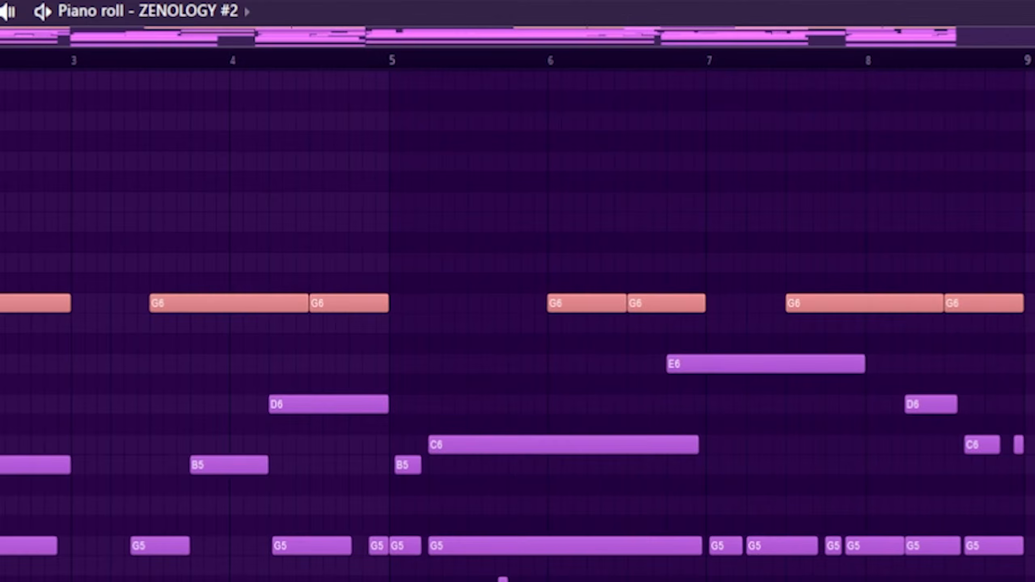
pyautogui.scroll(-8, 643, 132)
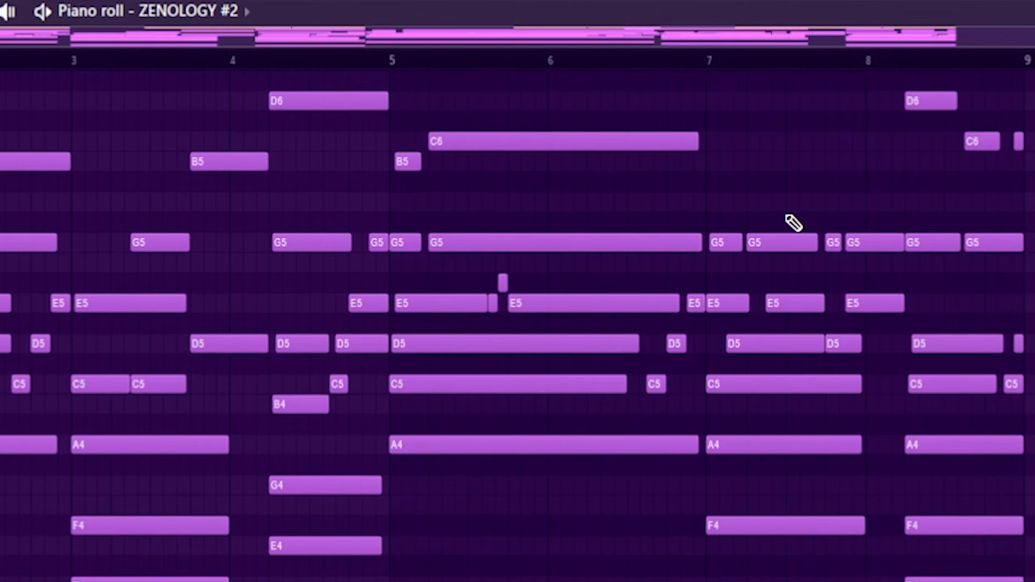
pyautogui.scroll(9, 779, 178)
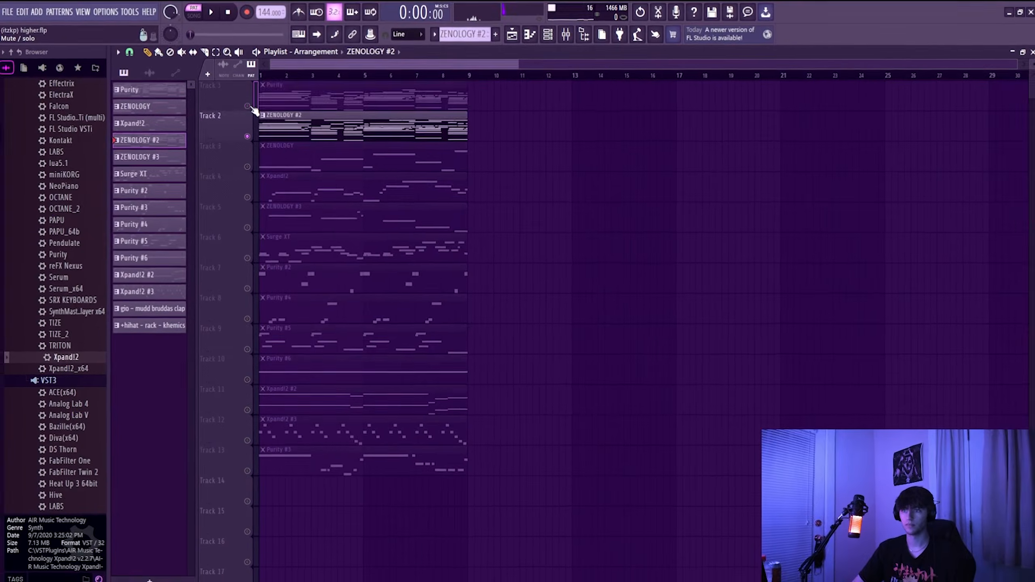
# Play the ZENOLOGY texture part and open its instrument from the channel rack to view the preset
pyautogui.press('space')
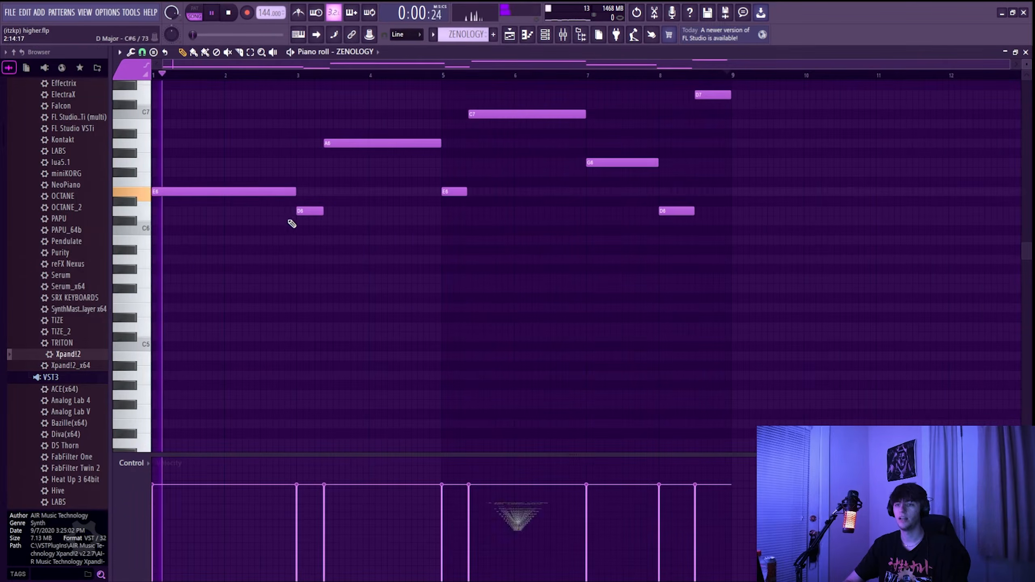
pyautogui.click(545, 35)
pyautogui.click(236, 147)
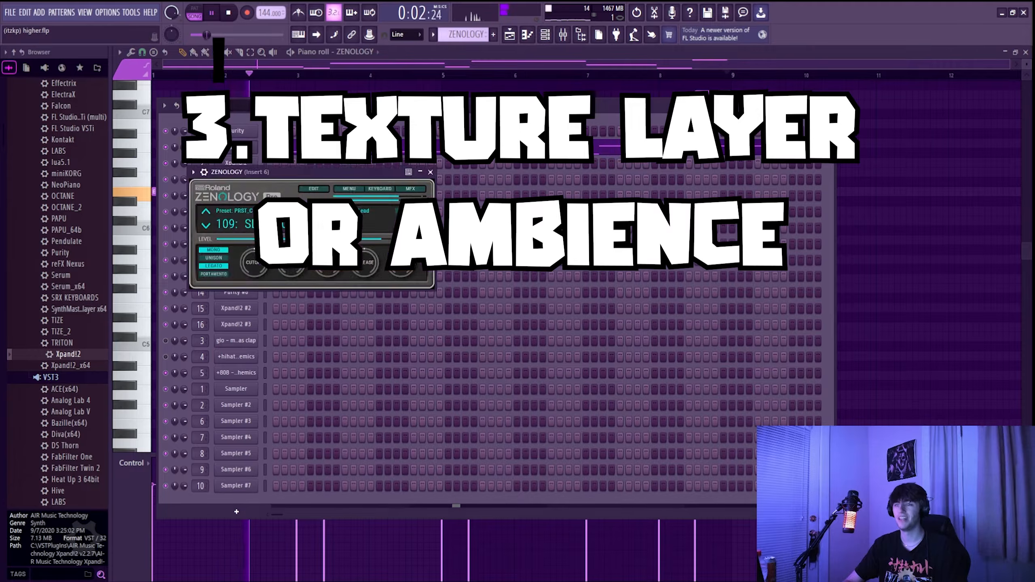
pyautogui.click(282, 224)
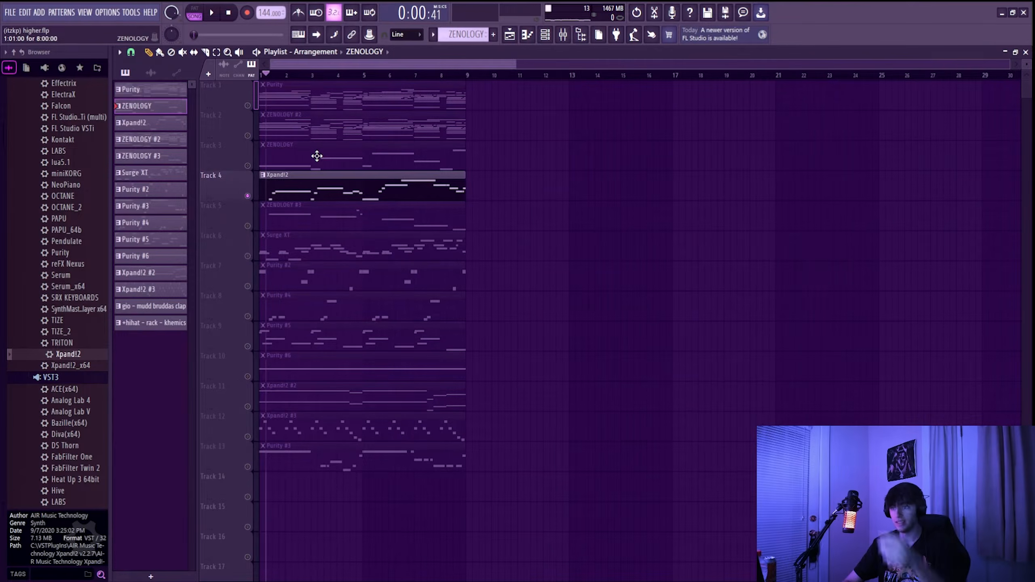
# Open the ZENOLOGY clip's notes and inspect the Fruity Reeverb 2, Fruity Chorus and parametric EQ 2 on mixer Insert 6
pyautogui.doubleClick(316, 155)
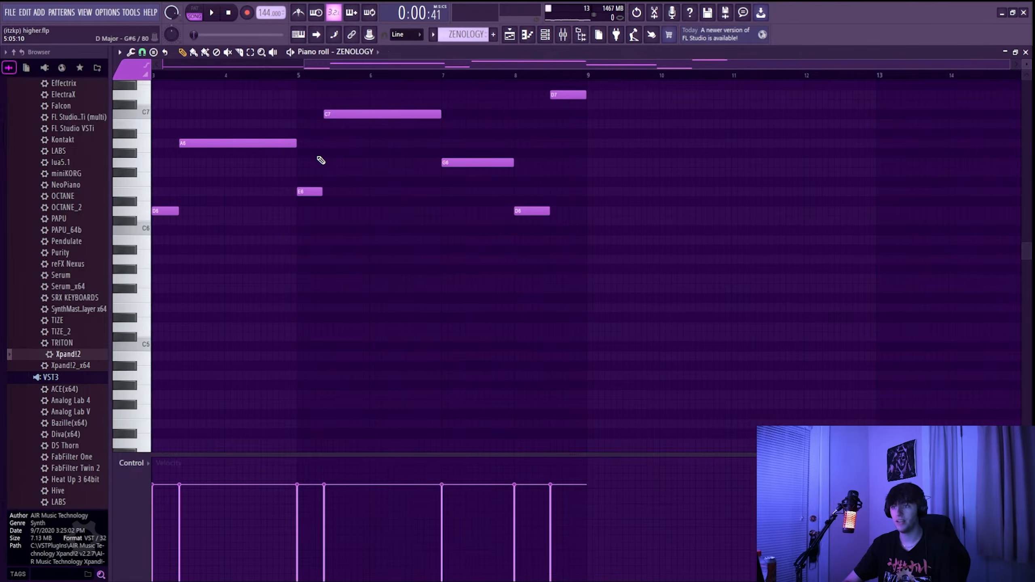
pyautogui.click(562, 36)
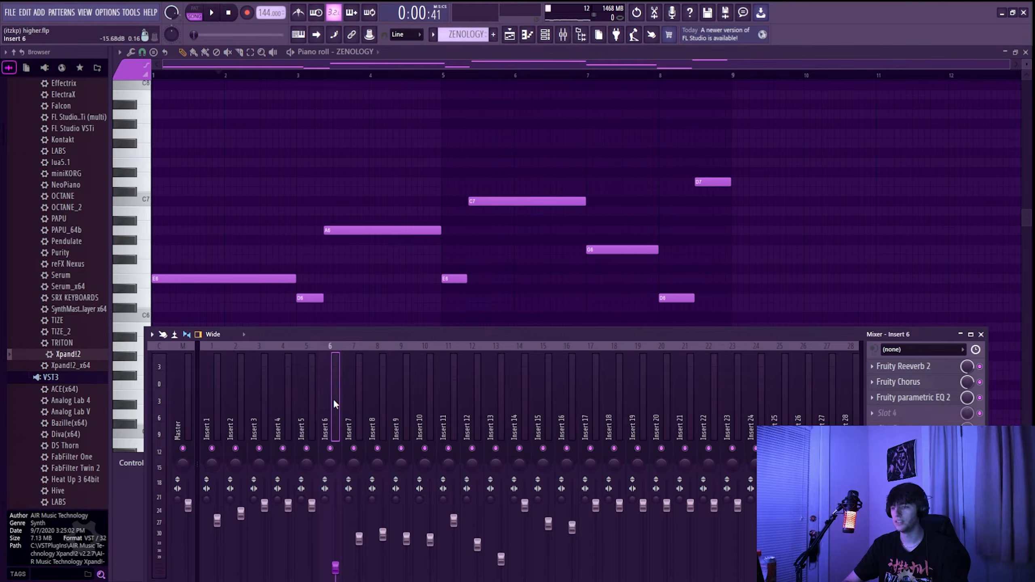
pyautogui.click(930, 368)
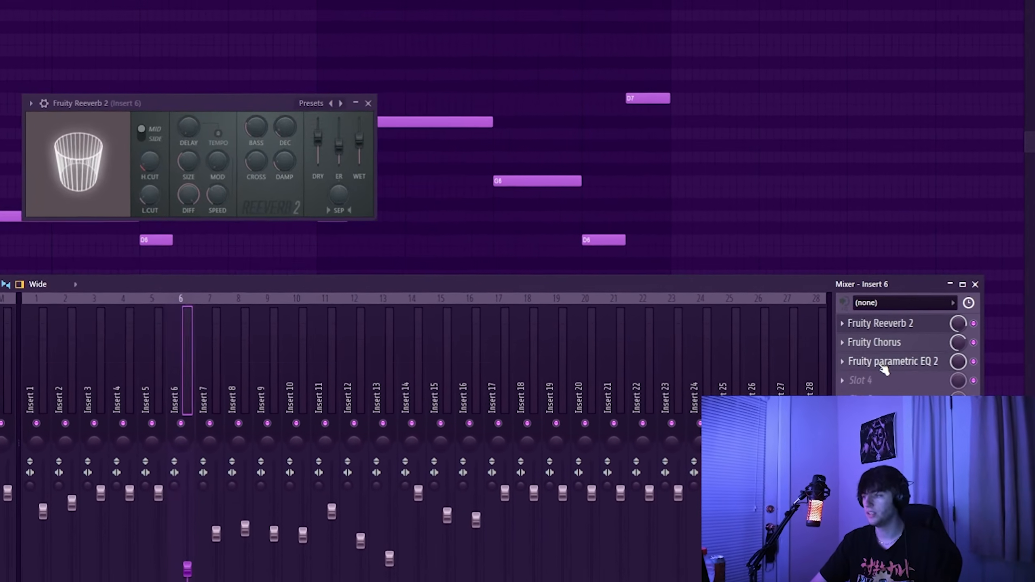
pyautogui.click(907, 398)
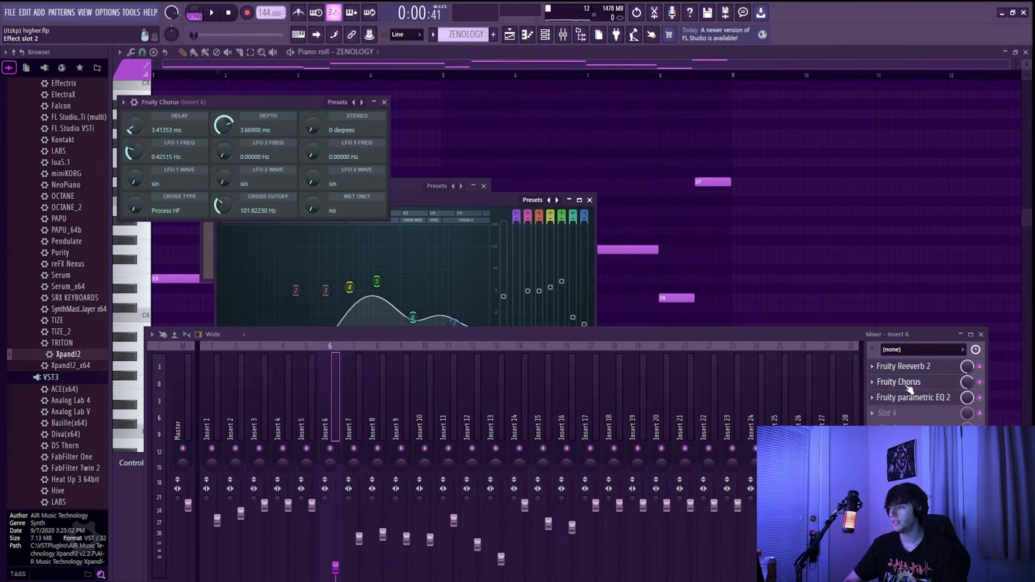
pyautogui.click(908, 385)
pyautogui.click(915, 367)
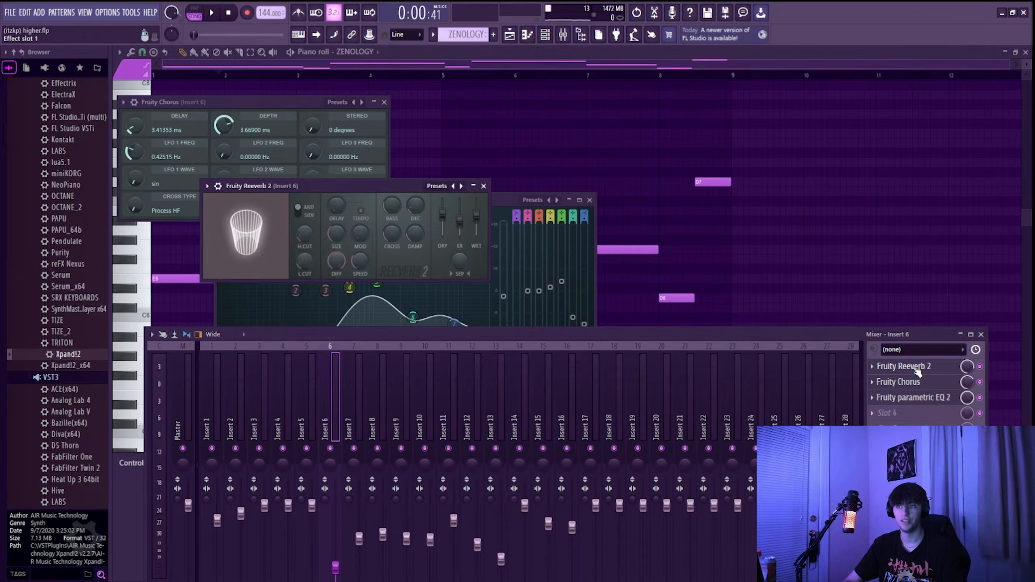
# Play the ZENOLOGY #3 flute part and inspect the TAL-Reverb-2 settings on mixer Insert 8
pyautogui.press('F5')
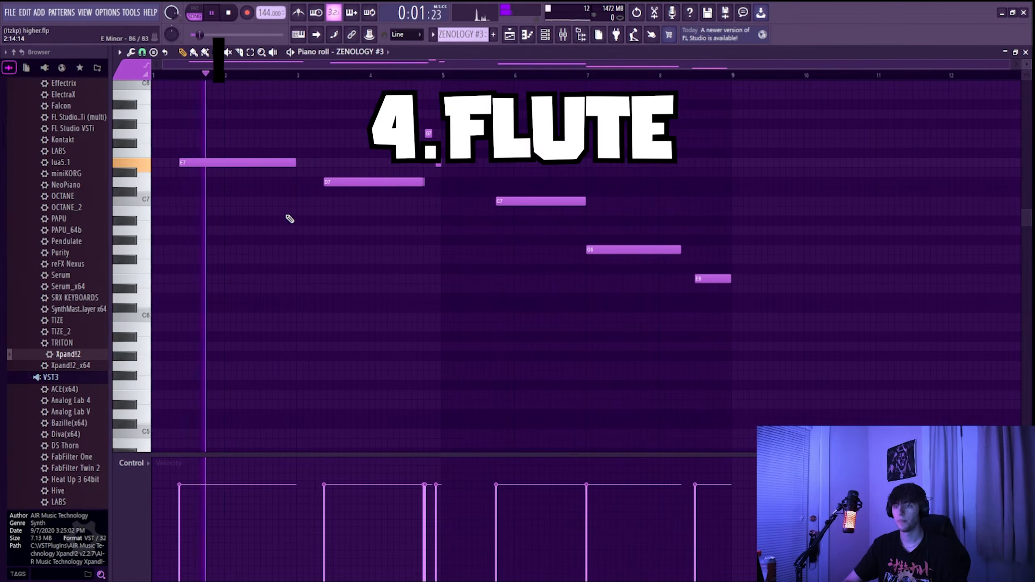
pyautogui.press('F9')
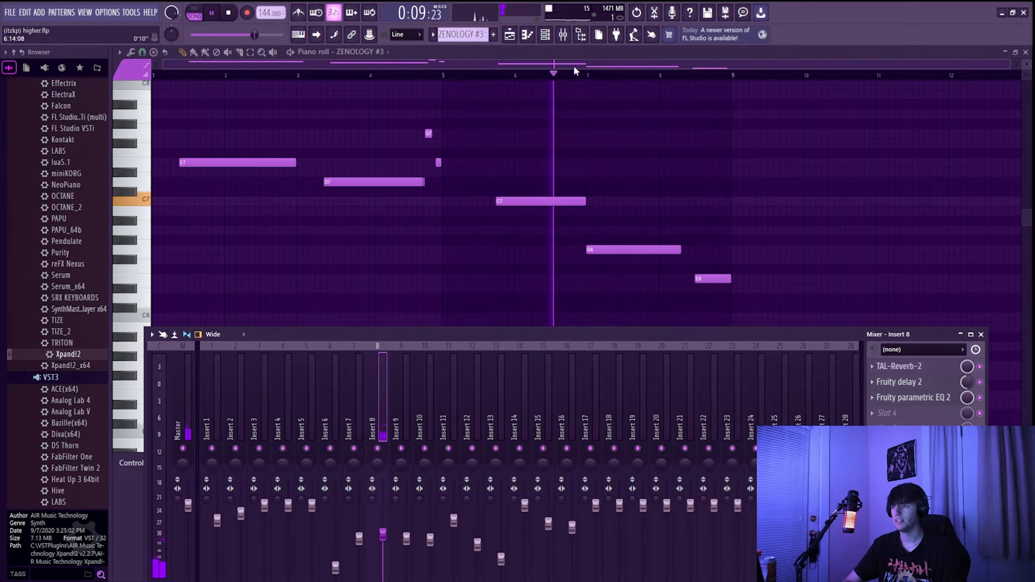
pyautogui.press('F9')
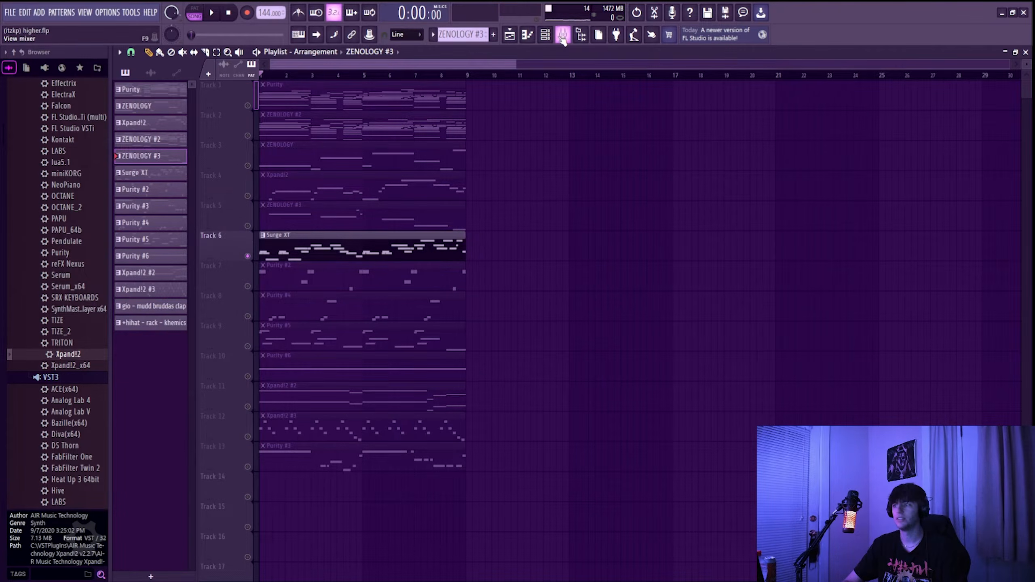
pyautogui.click(563, 36)
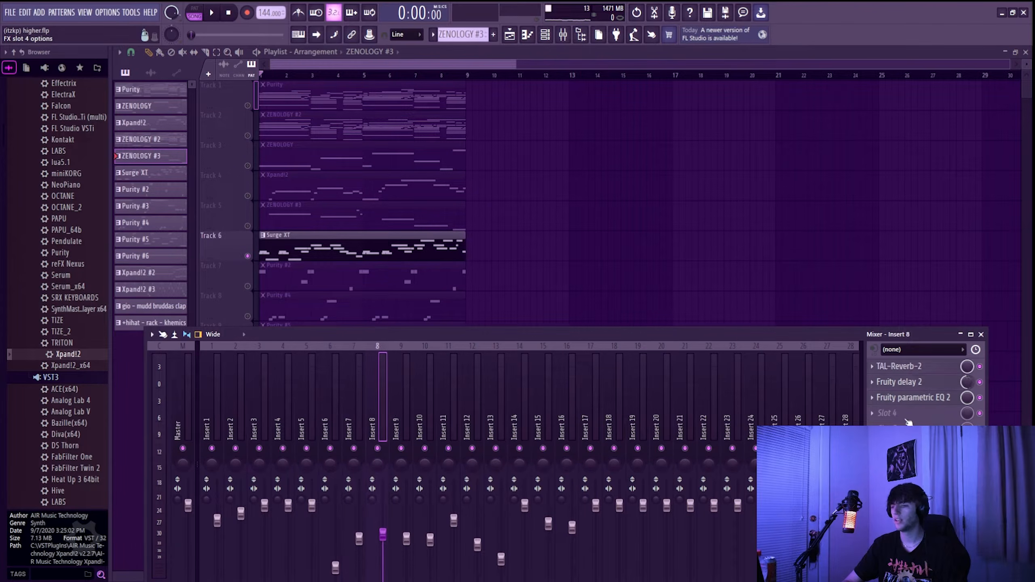
pyautogui.click(921, 367)
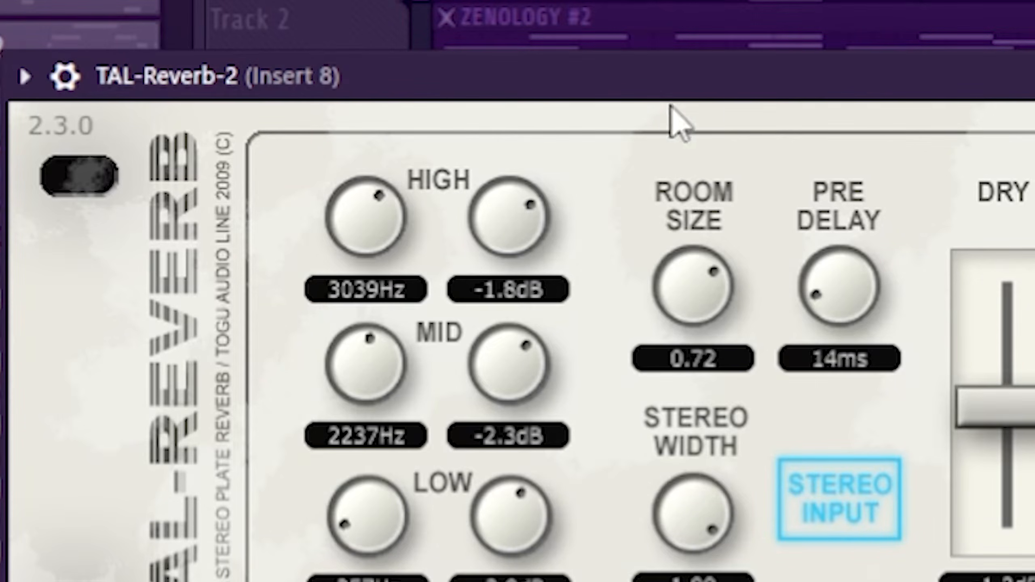
pyautogui.click(491, 131)
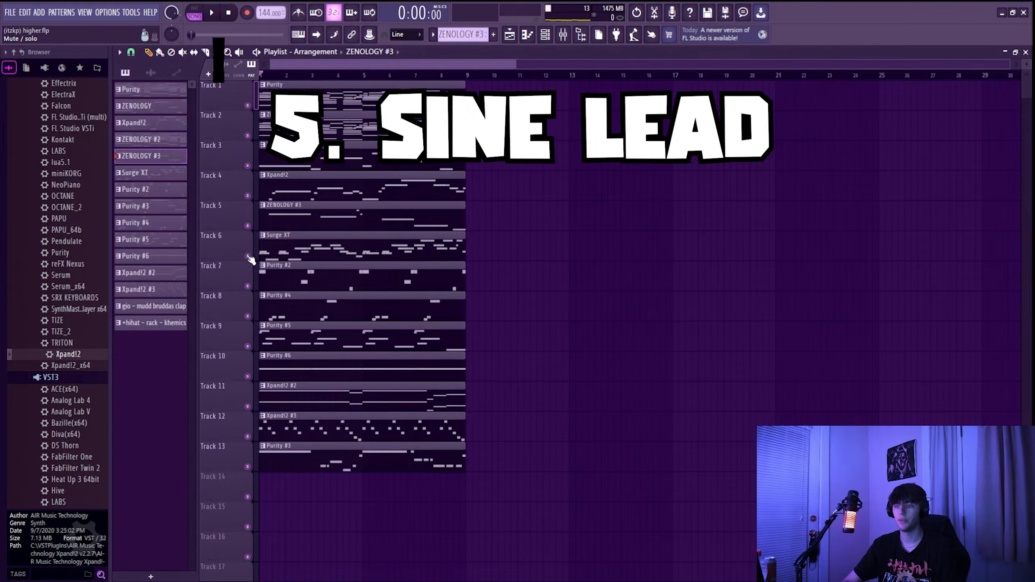
# Open the Surge XT sine lead clip in the piano roll, play it, and show its mixer track, Insert 9
pyautogui.doubleClick(300, 247)
pyautogui.click(563, 34)
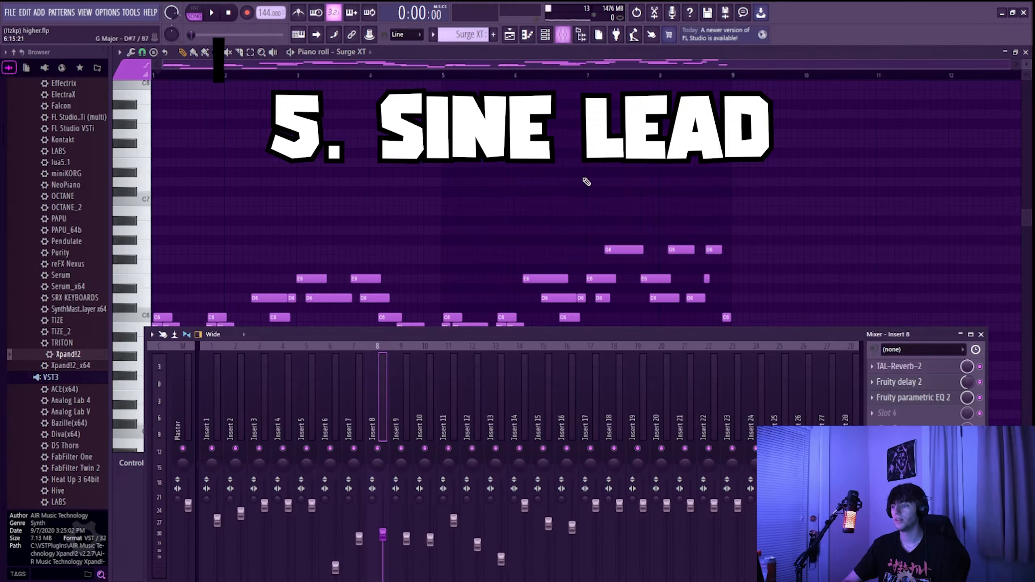
pyautogui.press('space')
pyautogui.click(553, 54)
pyautogui.click(563, 35)
pyautogui.click(401, 416)
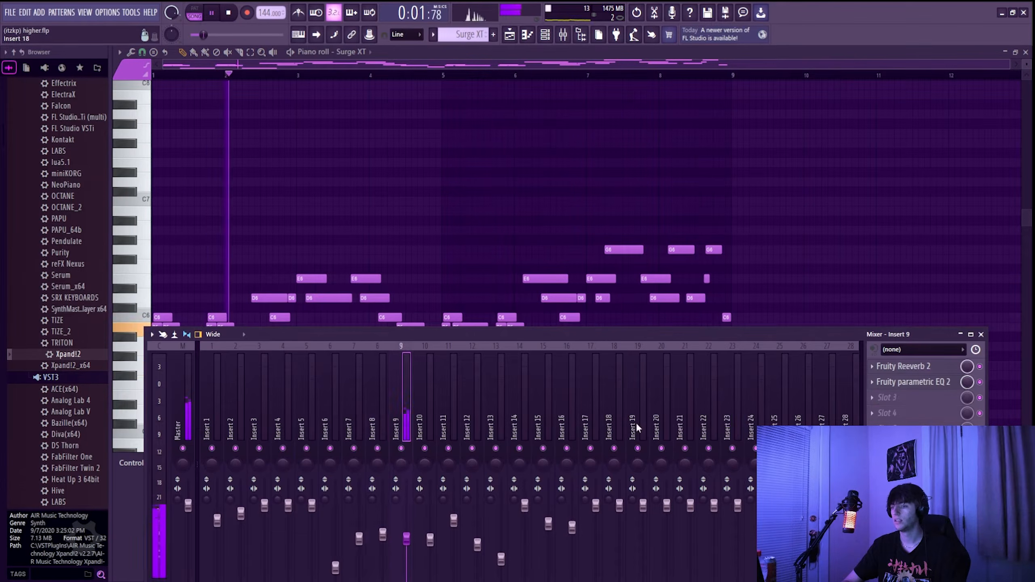
# Inspect the Fruity Reeverb 2 and parametric EQ 2 on Insert 9 and examine the Surge XT melody during playback
pyautogui.click(928, 367)
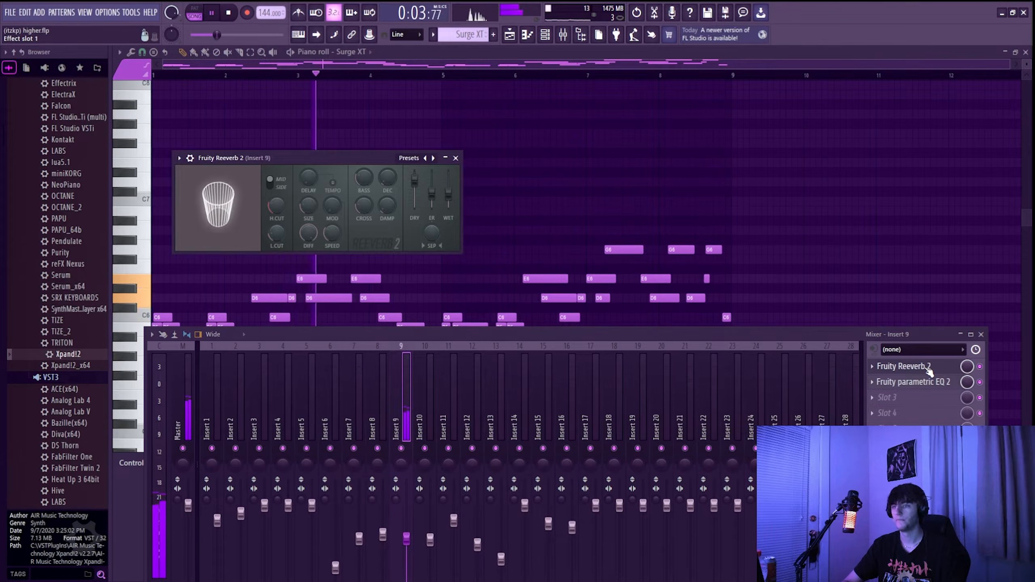
pyautogui.click(913, 382)
pyautogui.click(913, 382)
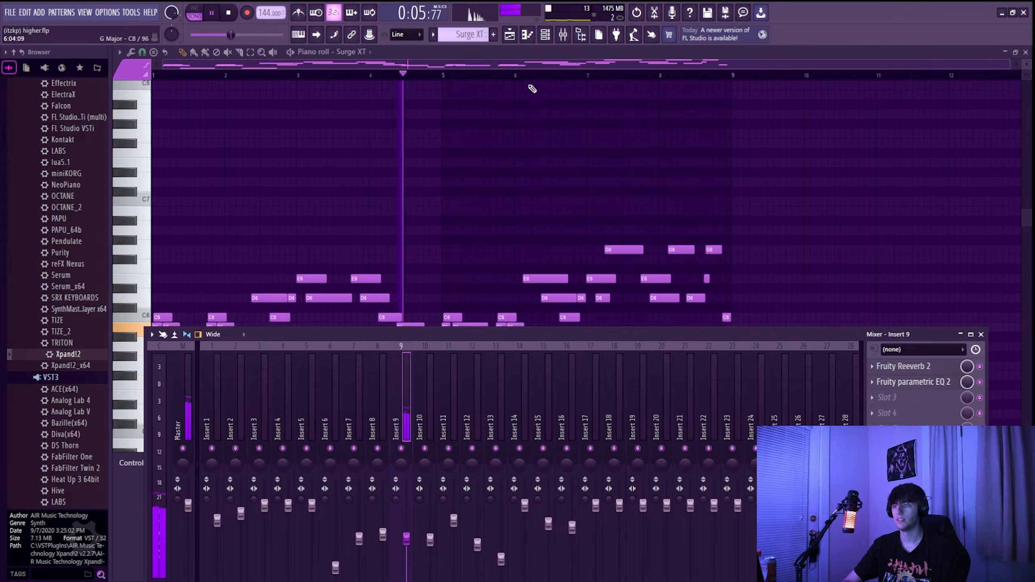
pyautogui.scroll(-3, 561, 174)
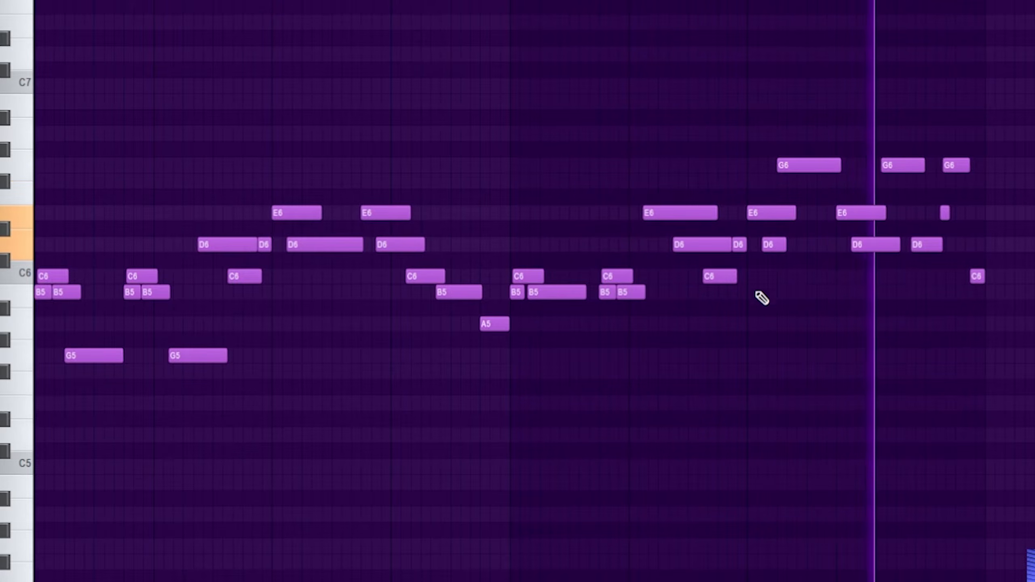
pyautogui.press('space')
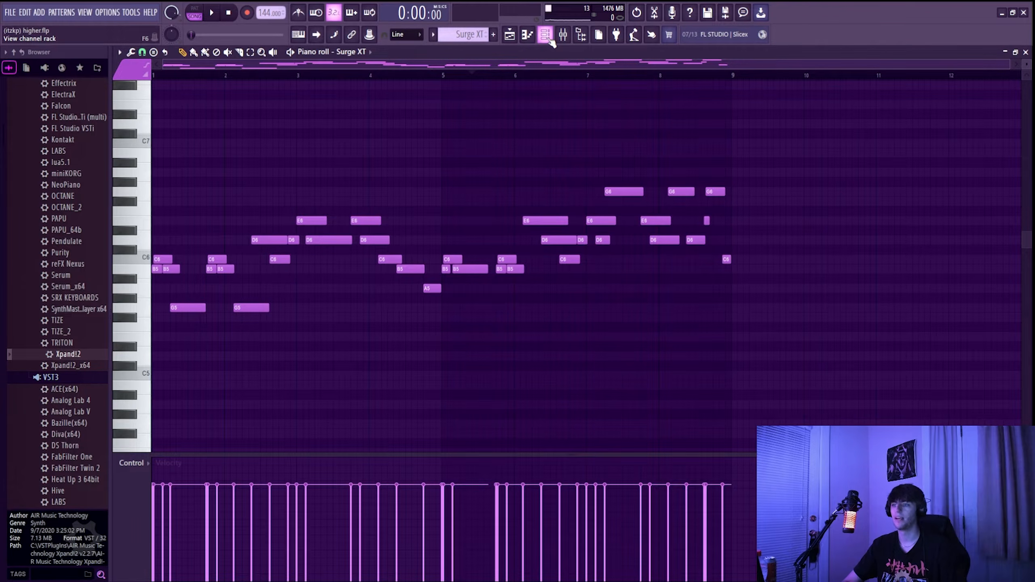
# Open the Purity #2 bell clip in the piano roll, play it, and inspect the parametric EQ 2 on mixer Insert 10
pyautogui.click(509, 37)
pyautogui.doubleClick(296, 291)
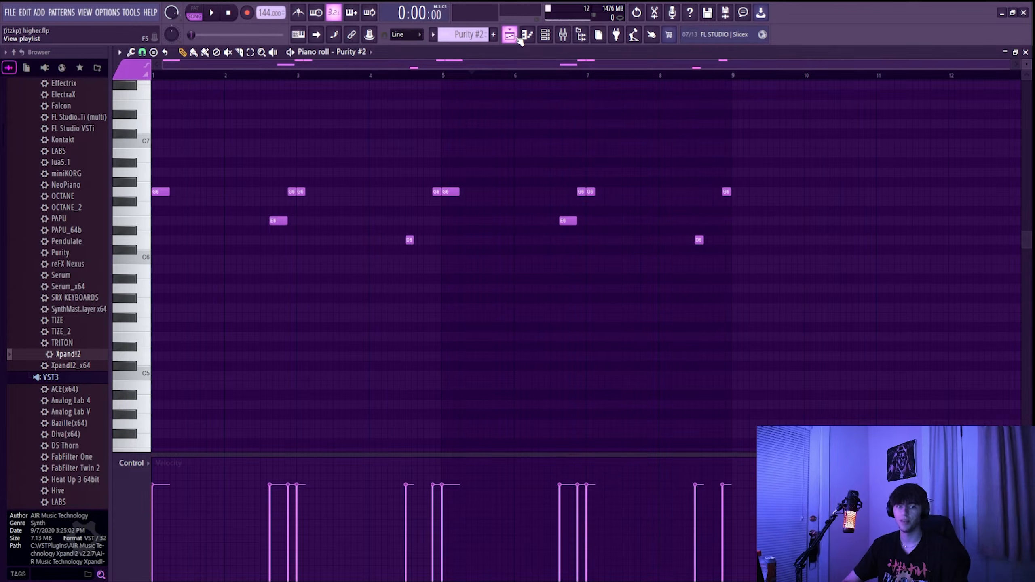
pyautogui.click(564, 35)
pyautogui.press('space')
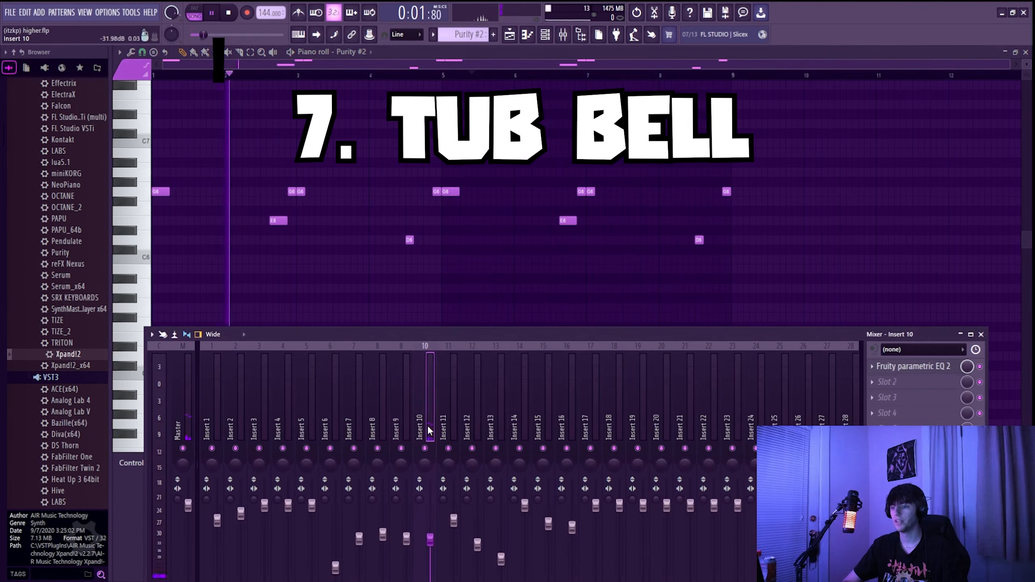
pyautogui.click(424, 408)
pyautogui.click(913, 367)
pyautogui.moveTo(399, 281); pyautogui.dragTo(402, 306)
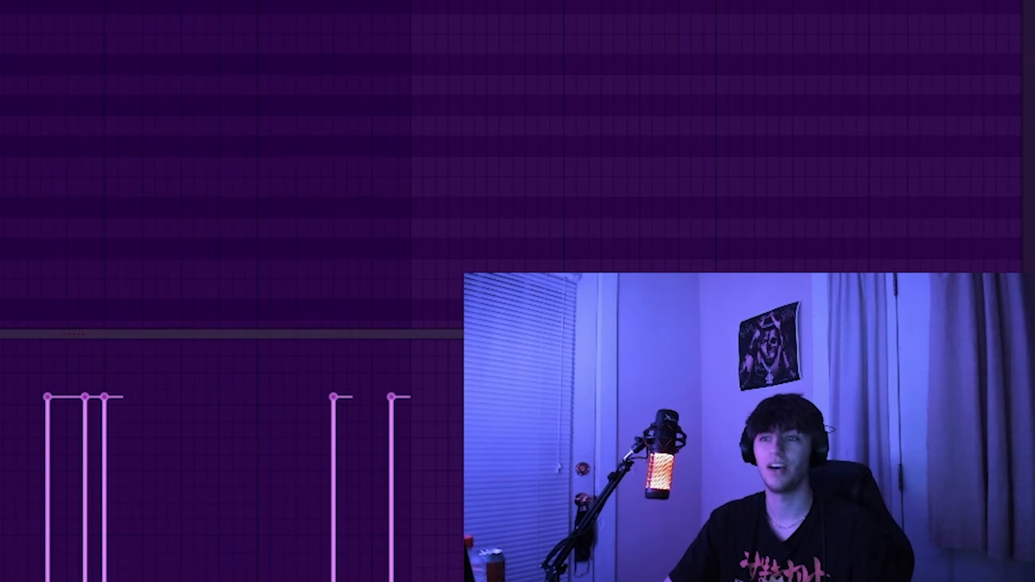
# Erase the example run of notes drawn across the first two bars of the Purity #2 part
pyautogui.scroll(2, 232, 448)
pyautogui.moveTo(453, 211)
pyautogui.mouseDown()
pyautogui.moveTo(452, 187)
pyautogui.moveTo(407, 218)
pyautogui.mouseUp()
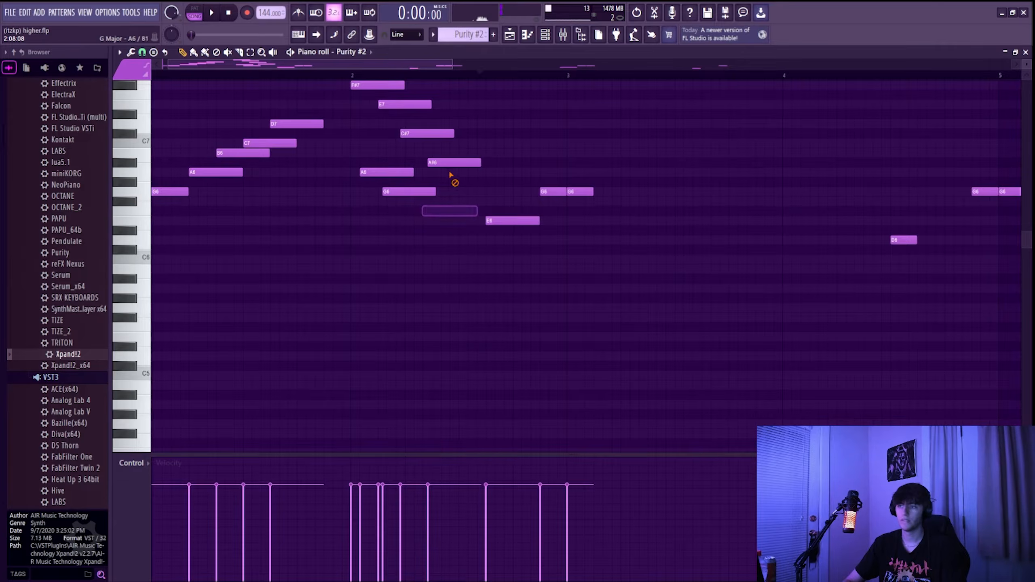
pyautogui.moveTo(321, 146); pyautogui.dragTo(221, 194)
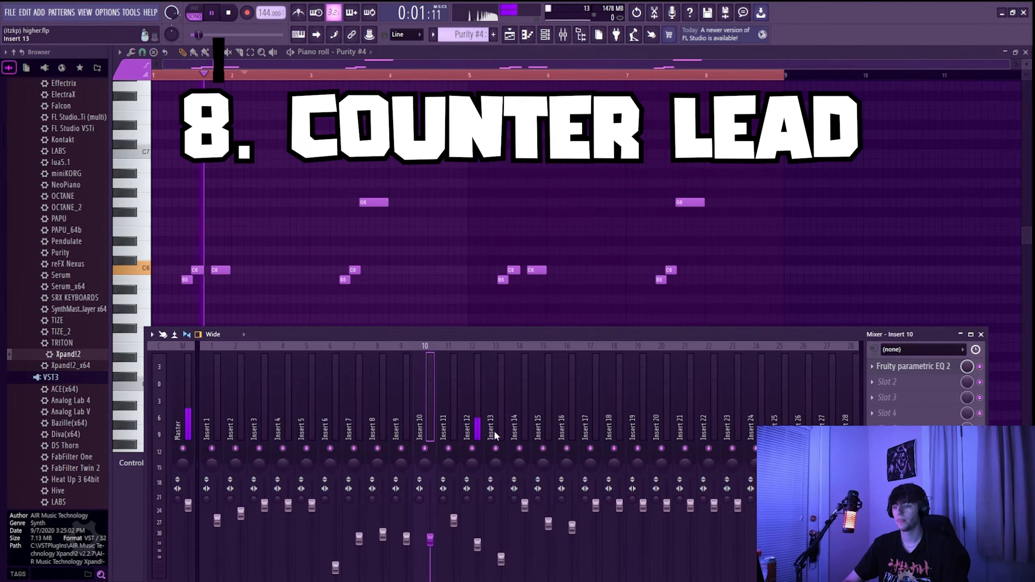
# Inspect the parametric EQ 2 on Insert 12 while the Purity #4 counter lead plays, and return to the stopped playlist
pyautogui.click(913, 367)
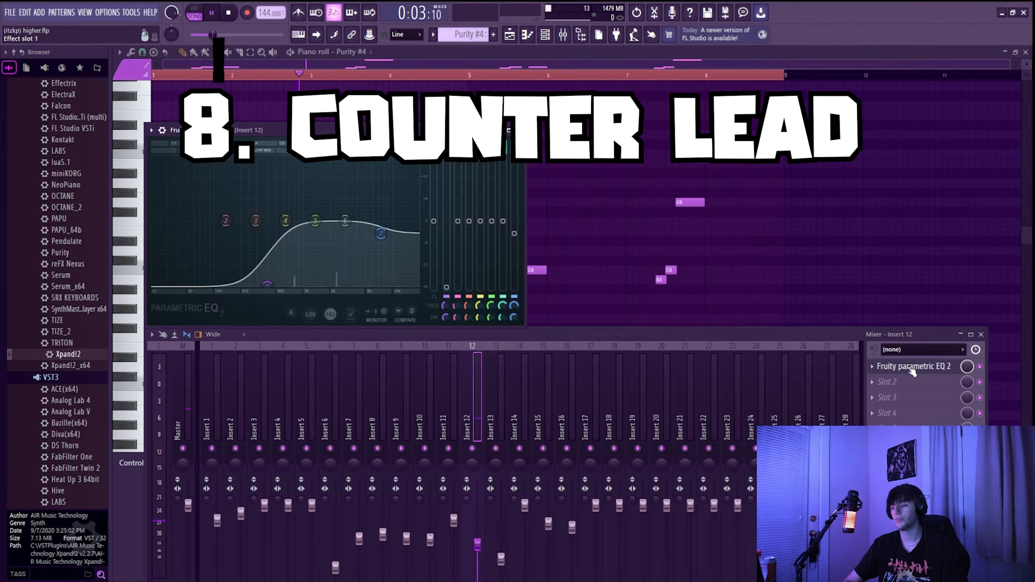
pyautogui.click(913, 368)
pyautogui.press('F9')
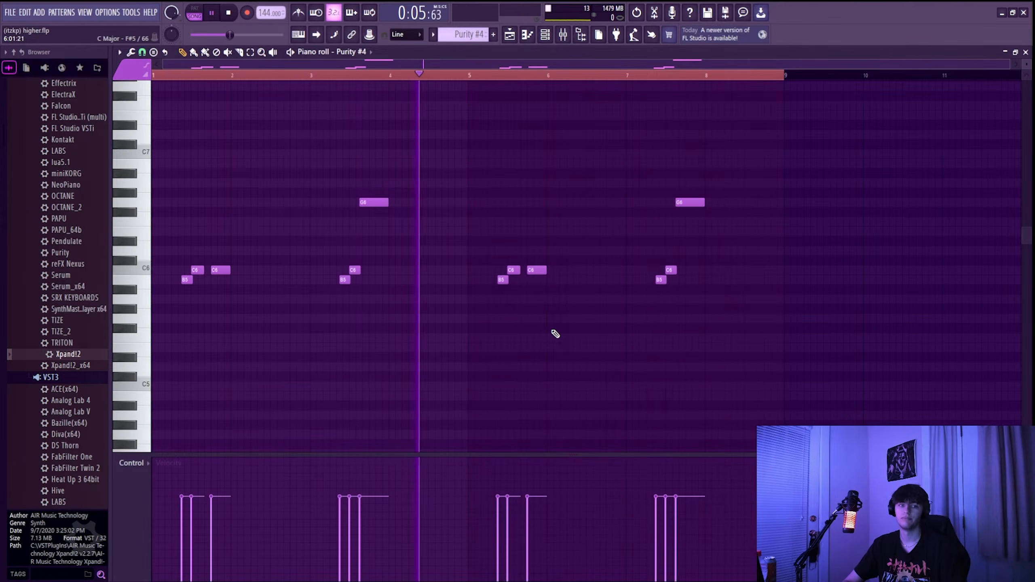
pyautogui.click(510, 34)
pyautogui.press('space')
# Solo Track 9, play its Purity #5 counter lead in the piano roll, and show its mixer track, Insert 13
pyautogui.rightClick(248, 347)
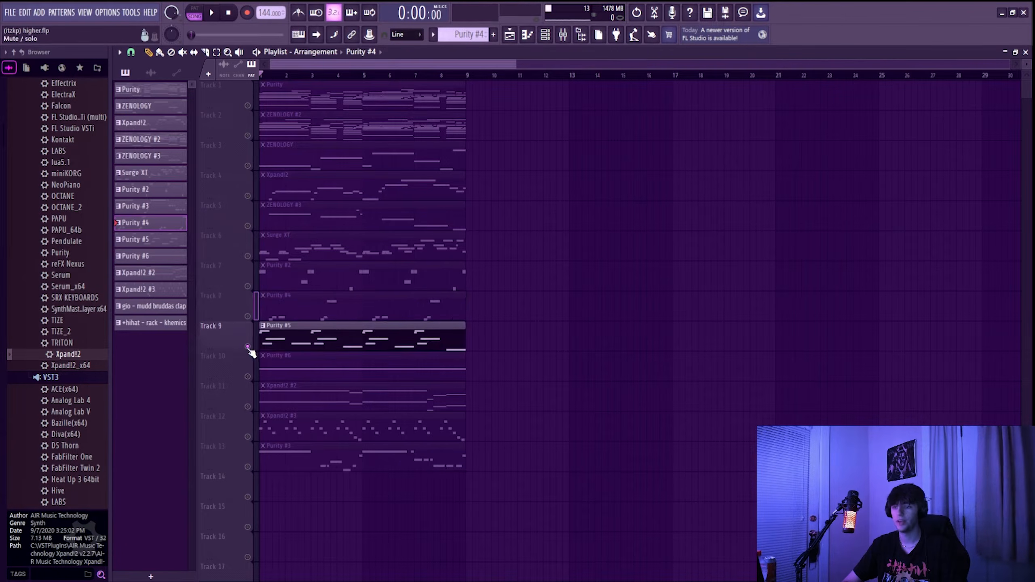
pyautogui.doubleClick(307, 338)
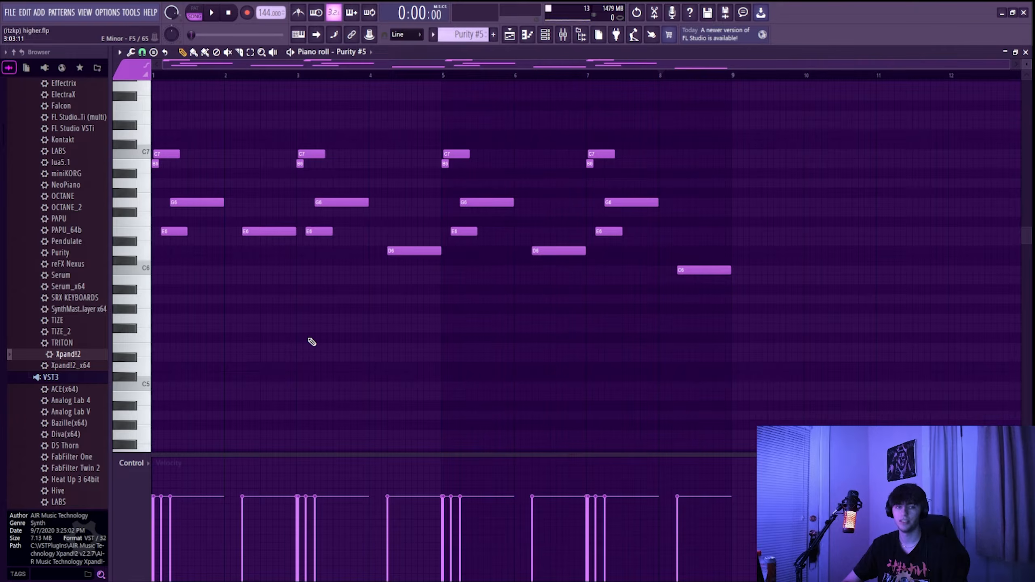
pyautogui.scroll(2, 312, 341)
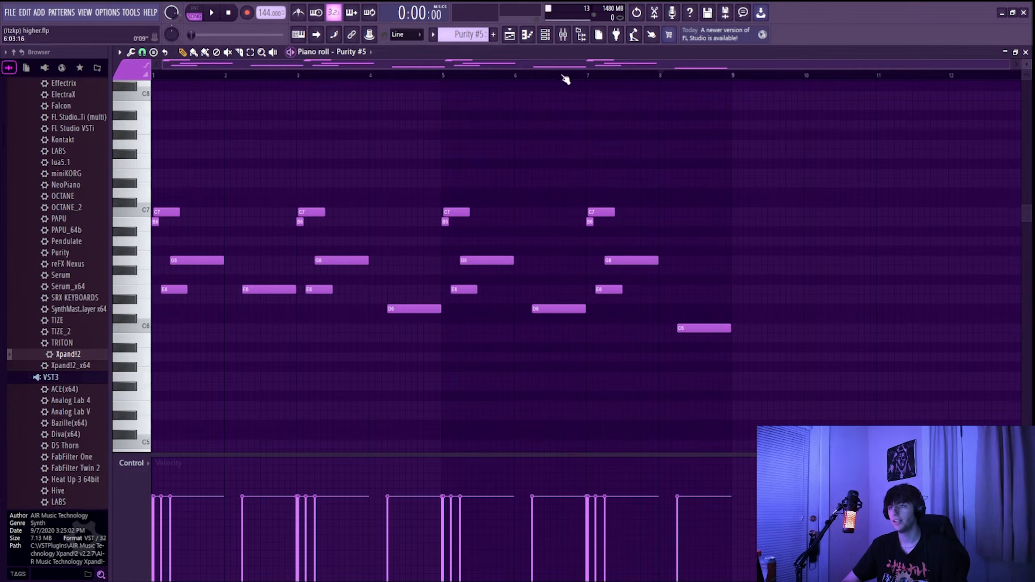
pyautogui.click(555, 35)
pyautogui.click(565, 36)
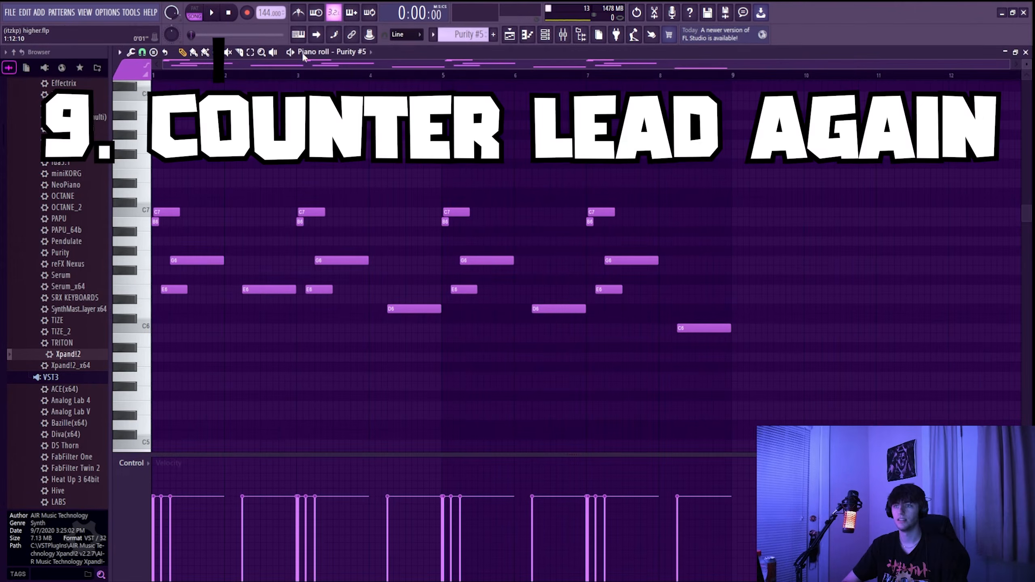
pyautogui.press('space')
pyautogui.press('F9')
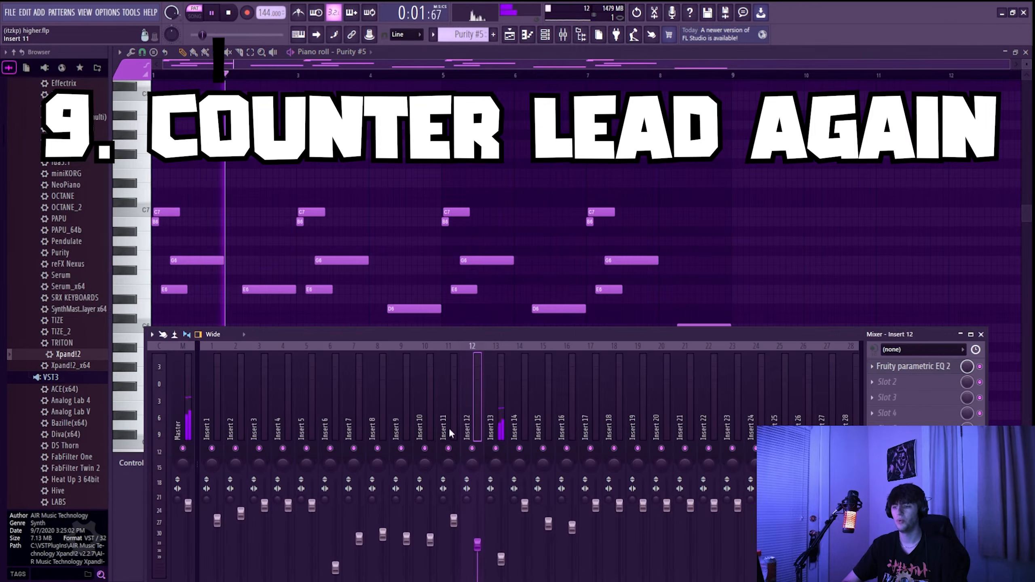
pyautogui.click(493, 428)
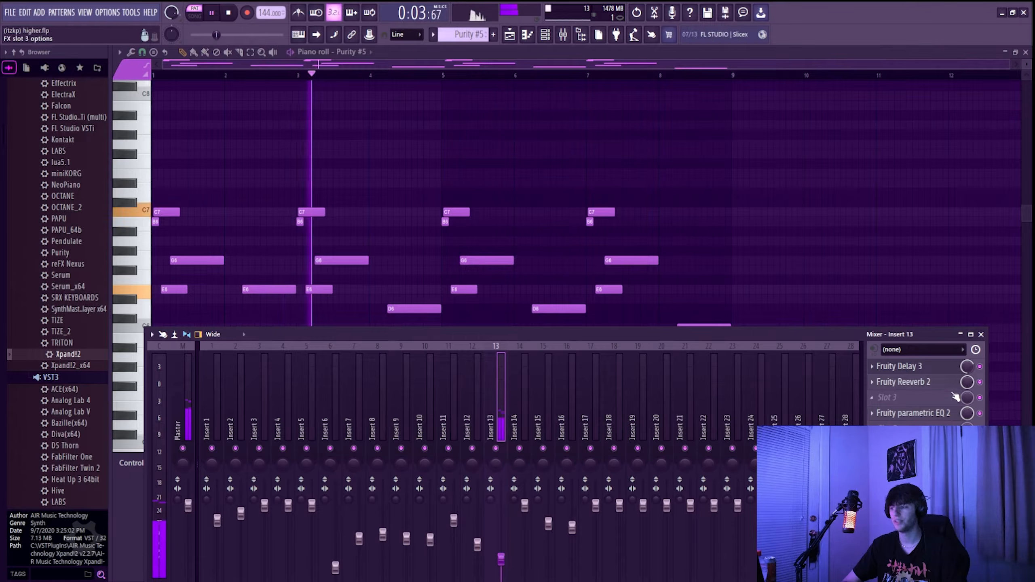
# Inspect the Fruity Delay 3, Fruity Reeverb 2 and parametric EQ 2 on Insert 13 during playback
pyautogui.click(933, 367)
pyautogui.click(933, 368)
pyautogui.click(939, 383)
pyautogui.click(939, 383)
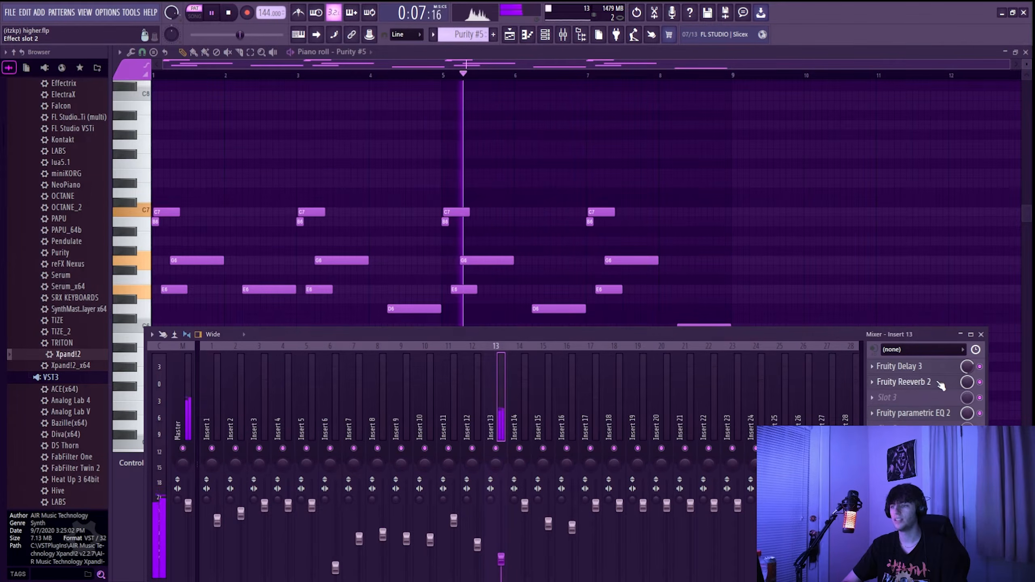
pyautogui.click(930, 413)
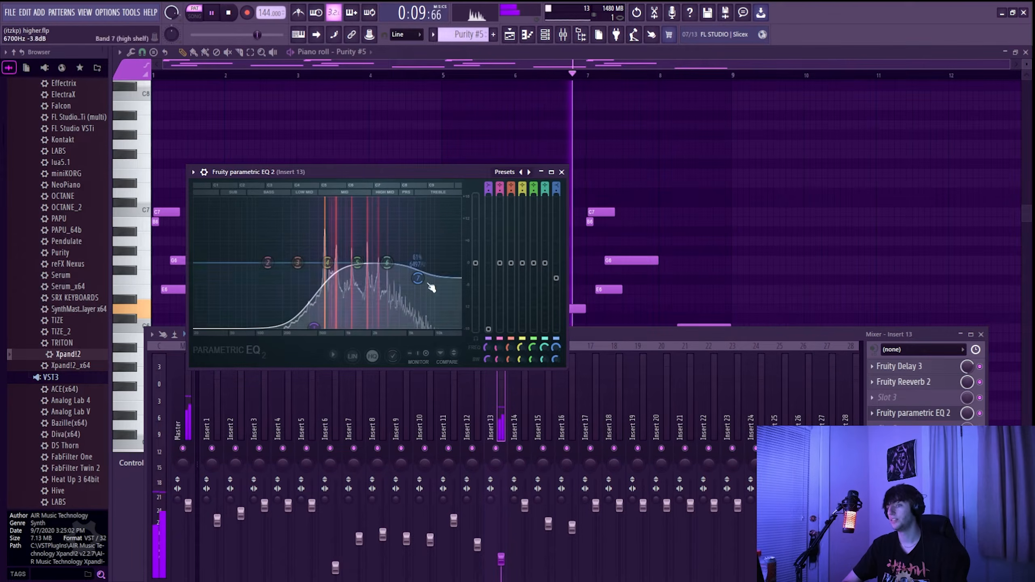
# View the SawRezEnv lead synth preset loaded in the Purity #5 instrument
pyautogui.click(549, 37)
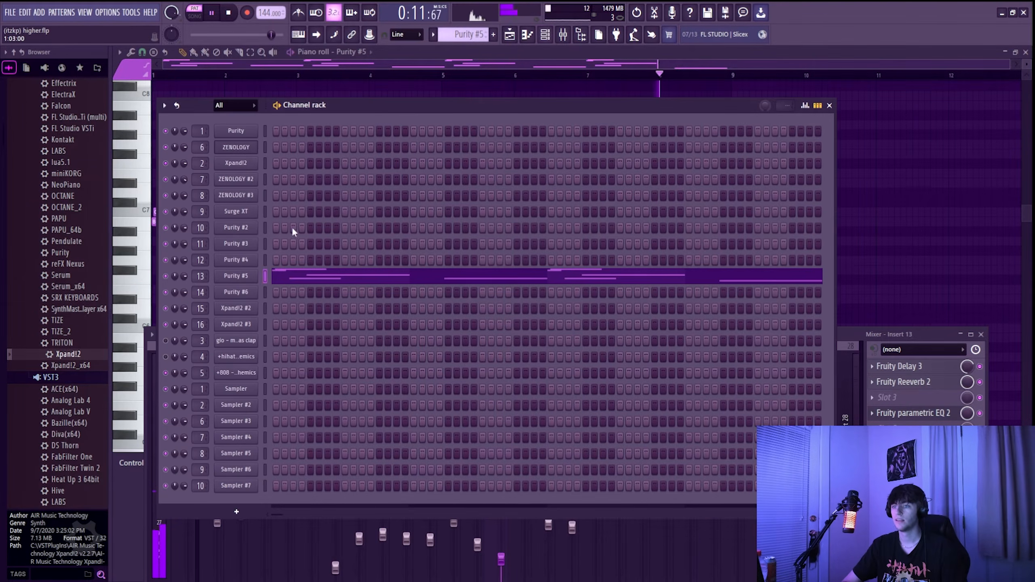
pyautogui.click(244, 281)
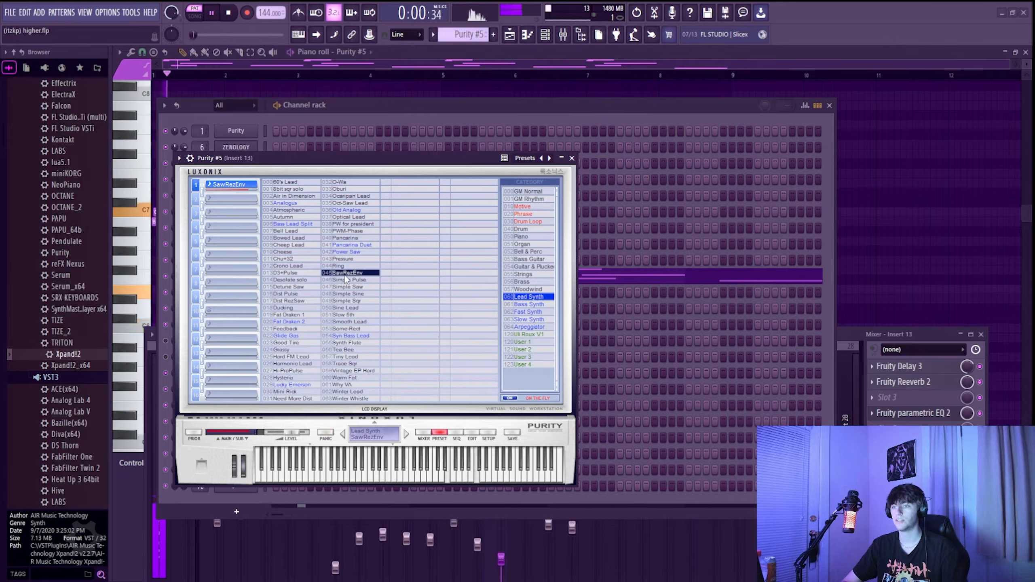
pyautogui.click(571, 158)
# Play the Purity #6 arp bell notes and nudge band 1 of Insert 14's parametric EQ 2 to a slightly higher frequency
pyautogui.rightClick(261, 275)
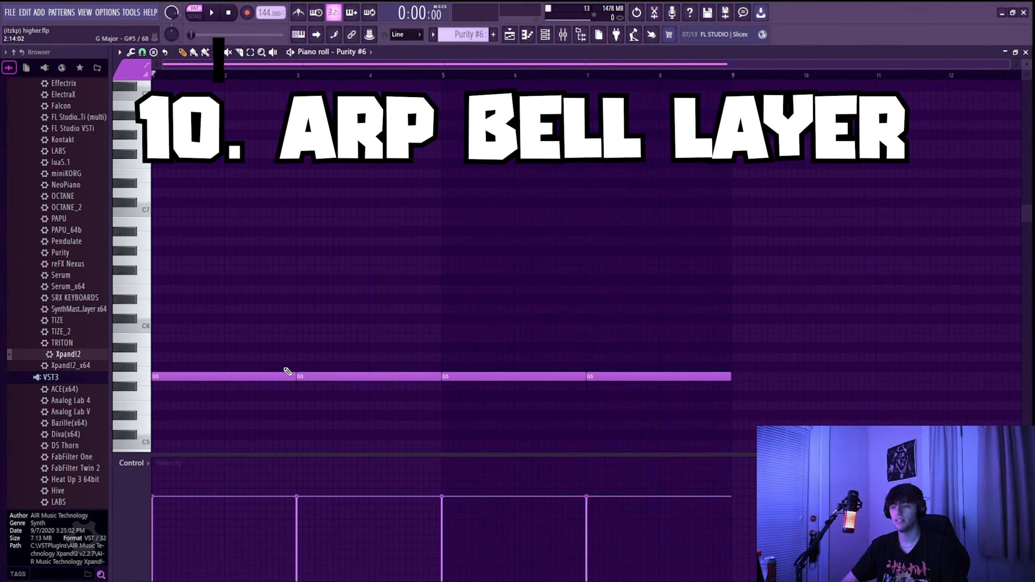
pyautogui.press('space')
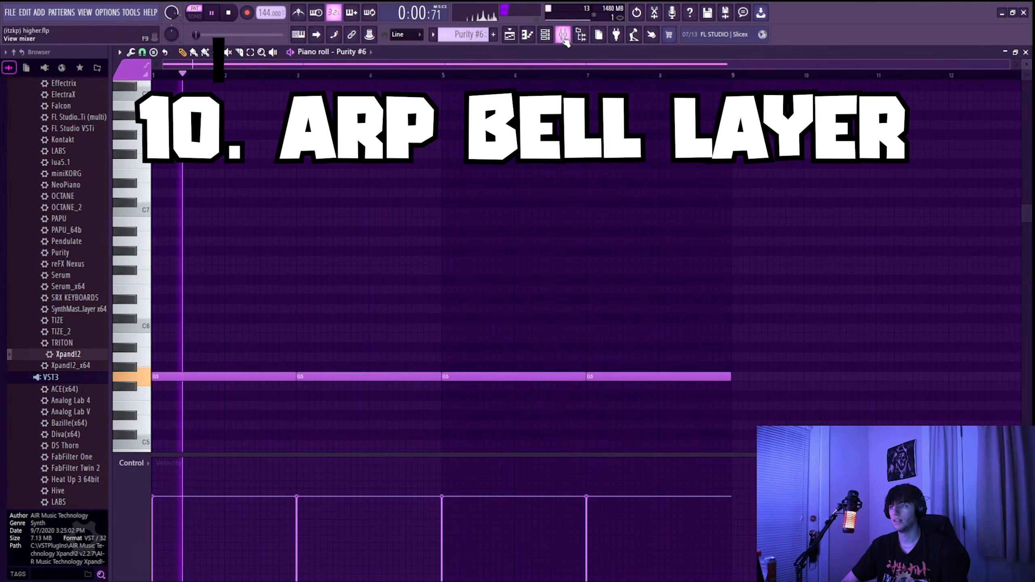
pyautogui.press('F9')
pyautogui.click(915, 367)
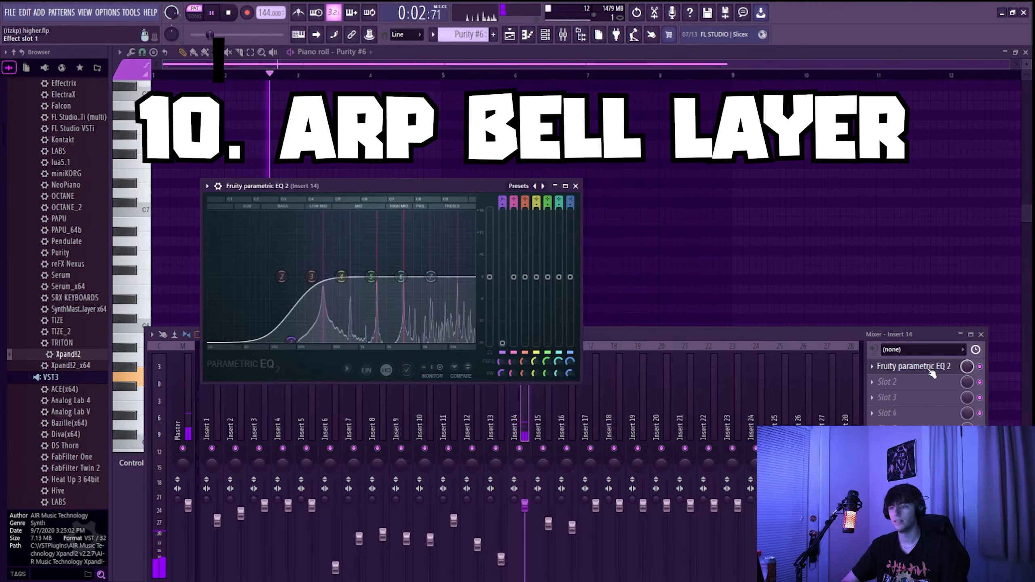
pyautogui.moveTo(294, 337); pyautogui.dragTo(299, 343)
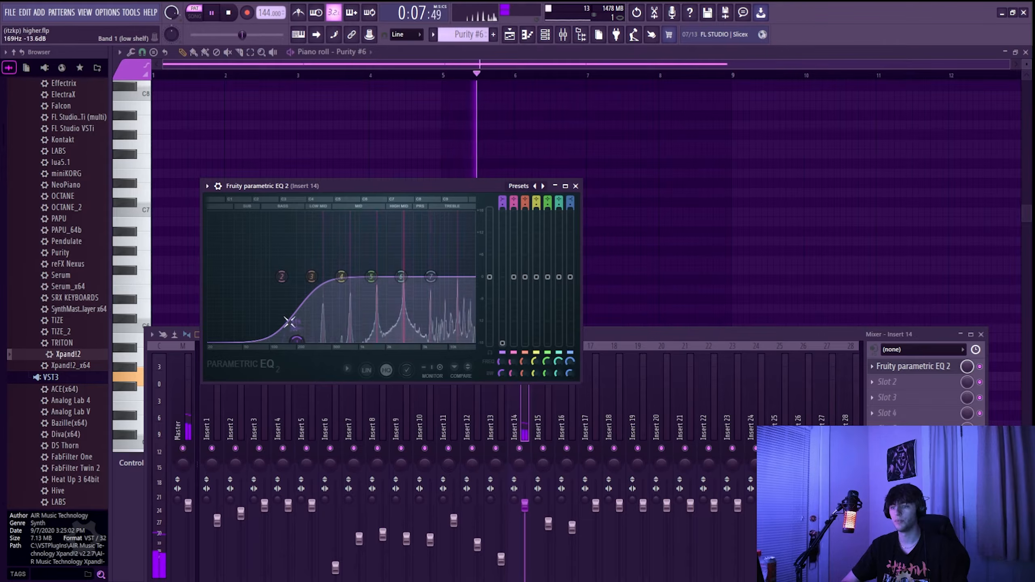
pyautogui.click(575, 186)
pyautogui.press('F9')
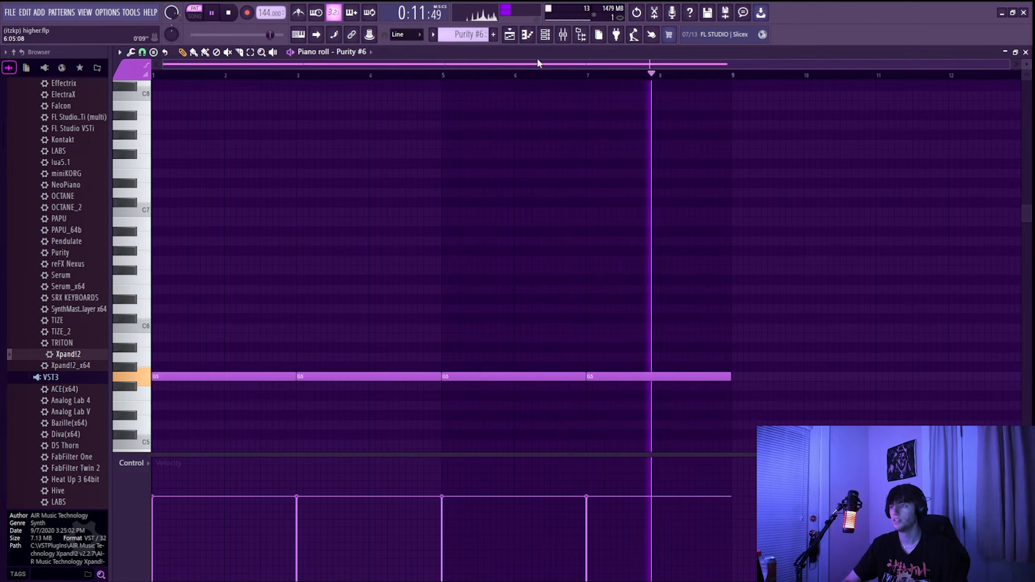
# Stop playback and view the Bell w Harmonics preset loaded in the Purity #6 instrument
pyautogui.scroll(-3, 543, 271)
pyautogui.press('space')
pyautogui.click(546, 35)
pyautogui.click(230, 292)
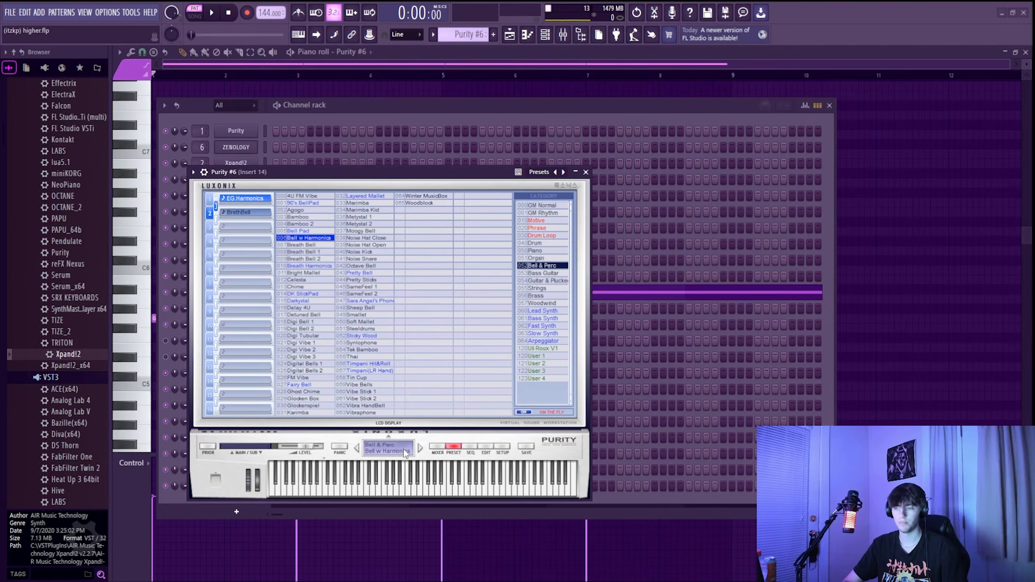
pyautogui.click(586, 172)
# Open the Xpand!2 #2 strings on Track 11, play them, and inspect the Fruity Reeverb 2 and parametric EQ 2 on Insert 15
pyautogui.press('F6')
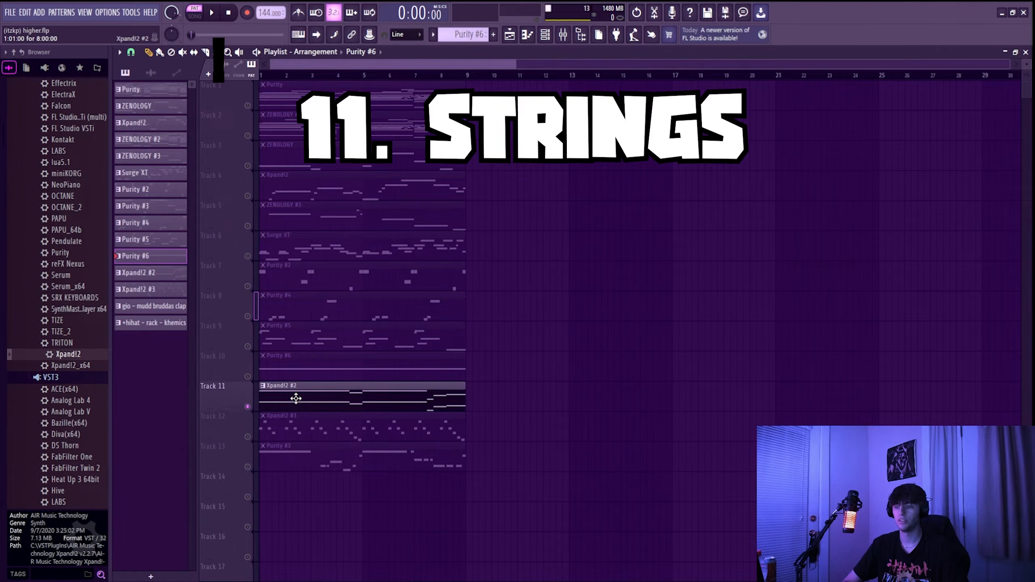
pyautogui.doubleClick(296, 399)
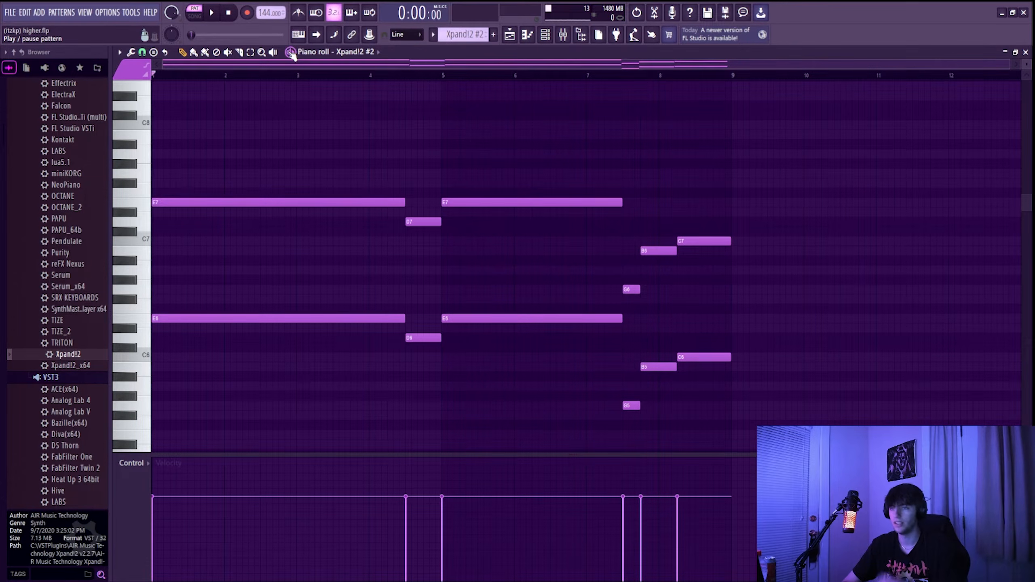
pyautogui.press('space')
pyautogui.press('F9')
pyautogui.click(909, 367)
pyautogui.click(924, 382)
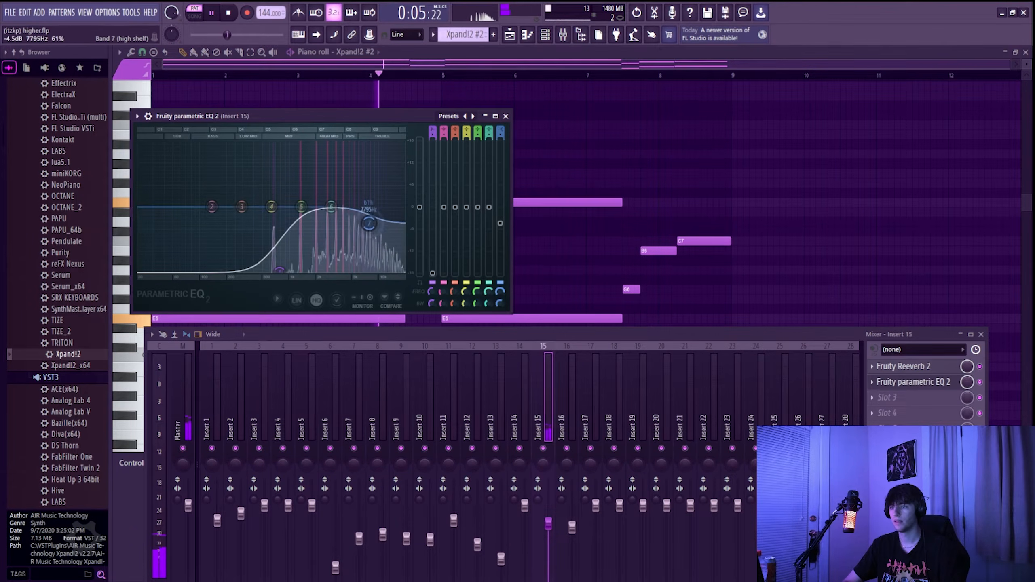
# Close the EQ, reopen the Xpand!2 #2 clip from the playlist, and examine its string notes until playback is stopped
pyautogui.click(505, 116)
pyautogui.click(509, 35)
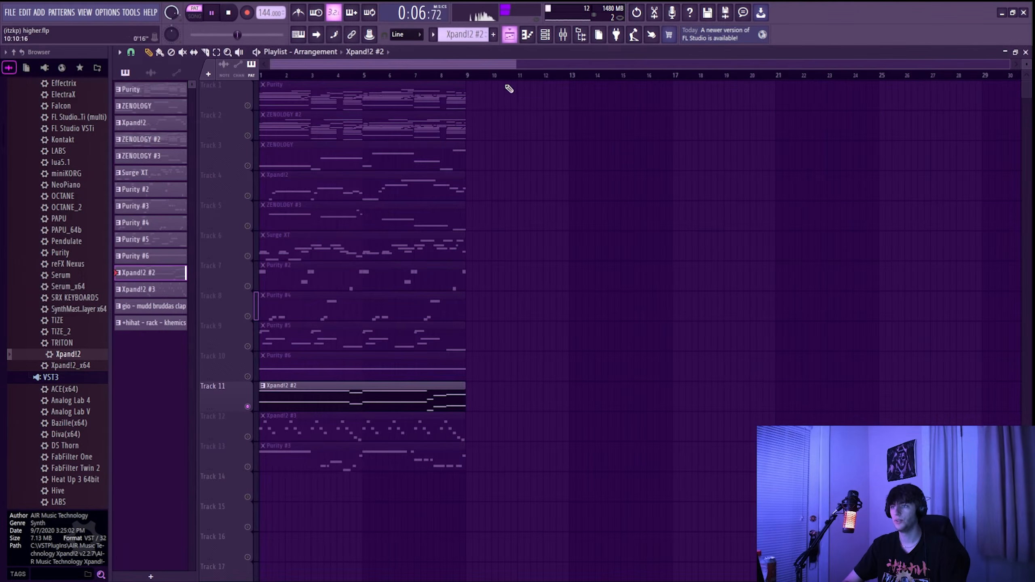
pyautogui.doubleClick(381, 386)
pyautogui.scroll(2, 387, 346)
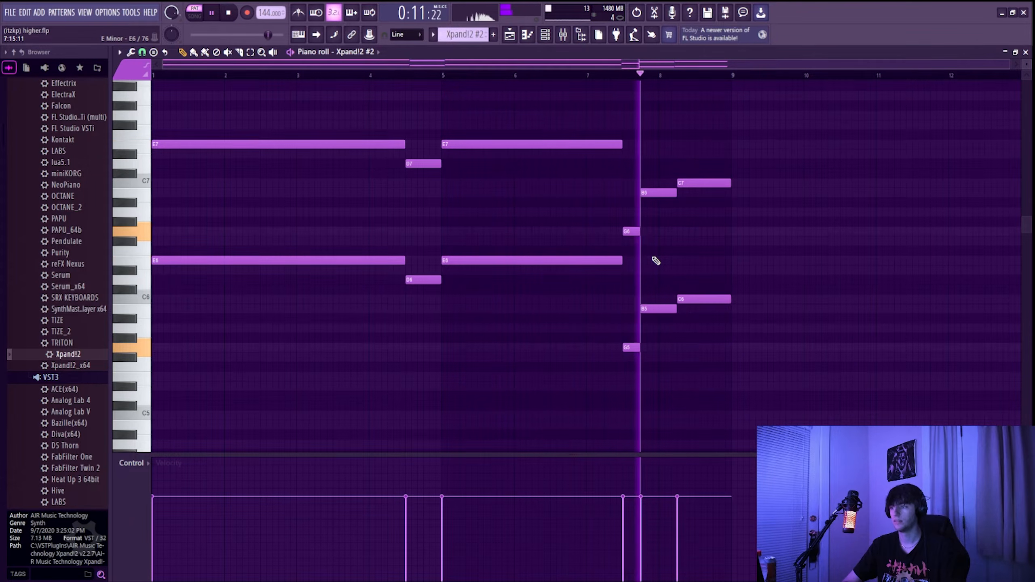
pyautogui.press('space')
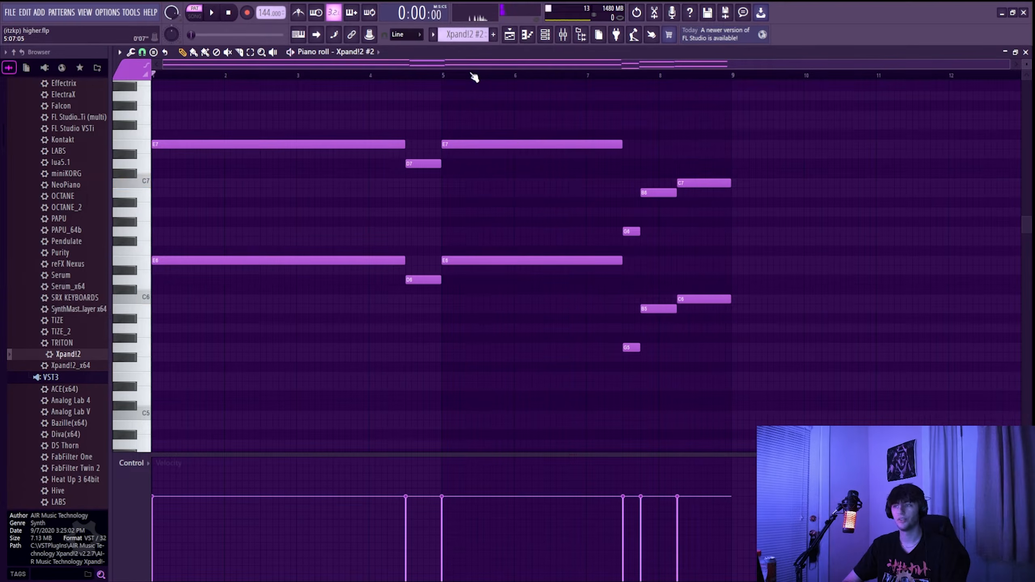
# Duplicate the lower line of string notes and transpose the copy up two octaves
pyautogui.scroll(3, 509, 198)
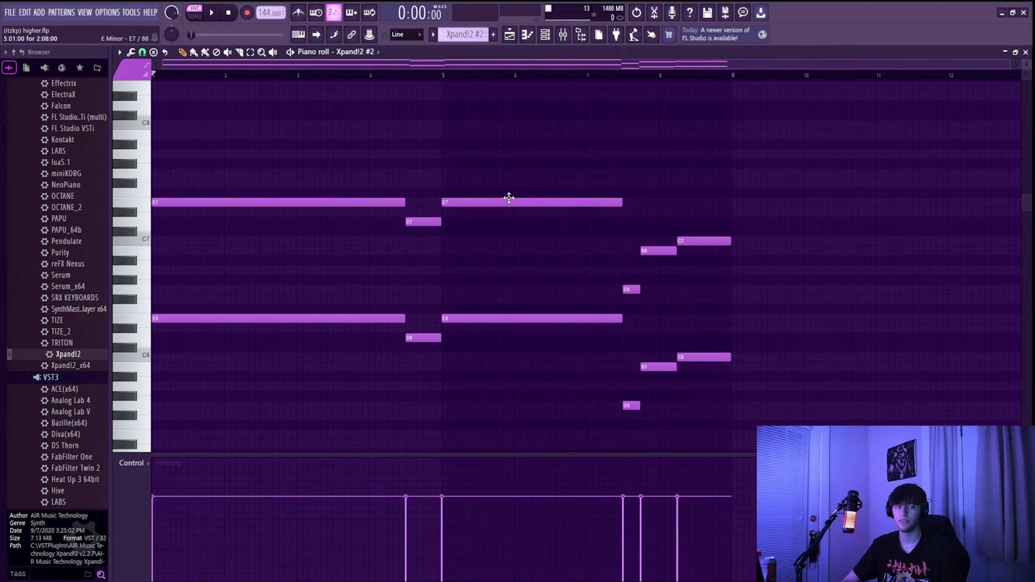
pyautogui.moveTo(717, 434); pyautogui.dragTo(208, 358)
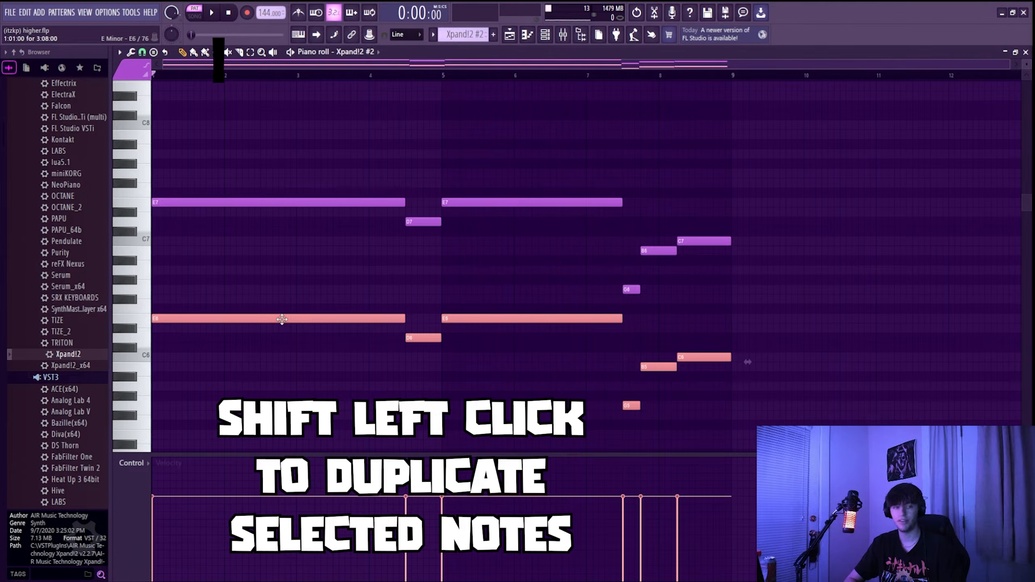
pyautogui.hotkey('ctrl', 'Up')
pyautogui.hotkey('ctrl', 'Up')
pyautogui.scroll(1, 281, 319)
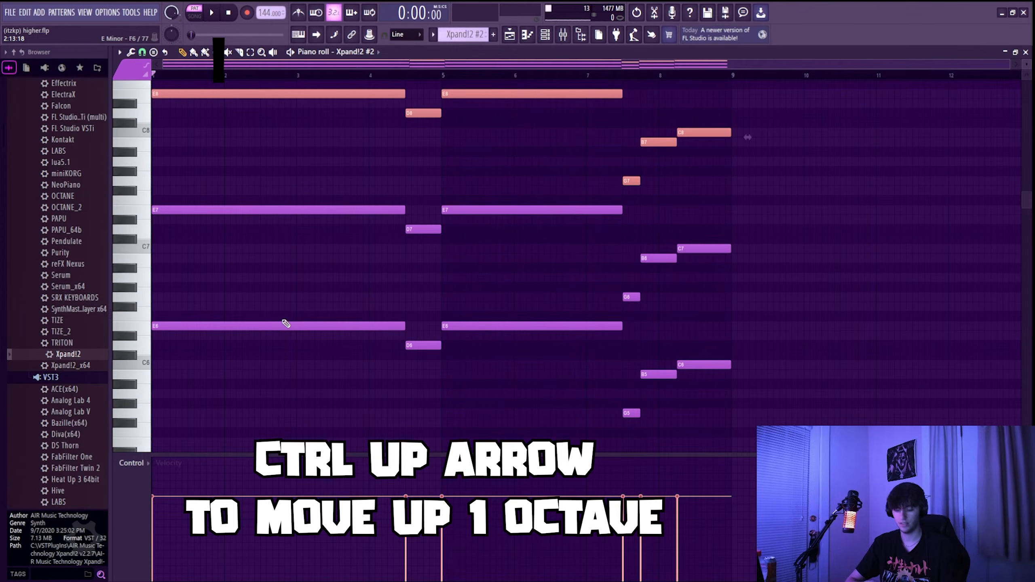
# Transpose the selected string notes down three octaves and back up by octaves
pyautogui.hotkey('ctrl', 'Down')
pyautogui.hotkey('ctrl', 'Down')
pyautogui.hotkey('ctrl', 'Down')
pyautogui.hotkey('ctrl', 'Up')
pyautogui.hotkey('ctrl', 'Up')
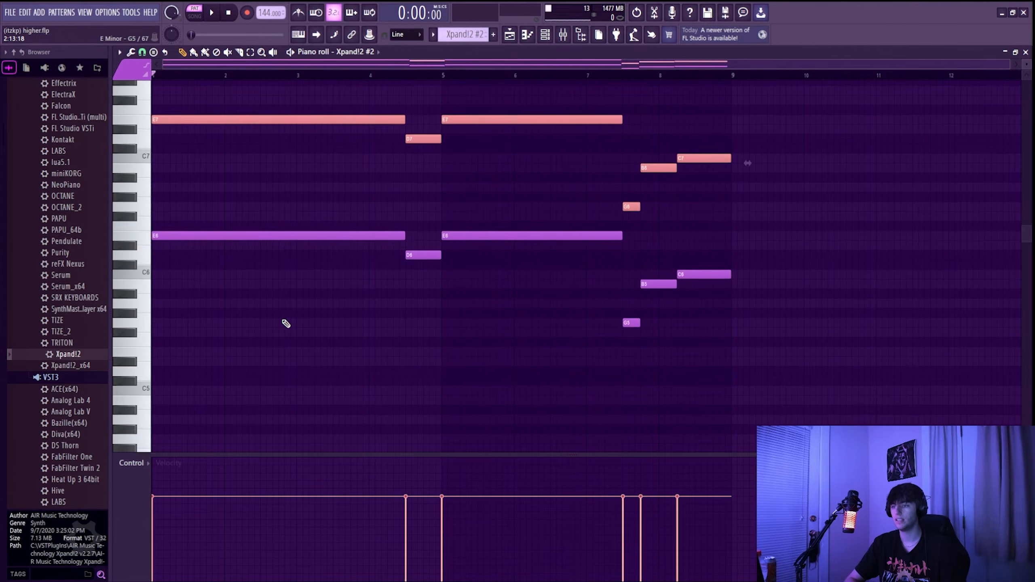
pyautogui.hotkey('ctrl', 'Up')
# Solo Track 12 in the playlist and open its Xpand!2 #3 clip in the piano roll
pyautogui.press('F5')
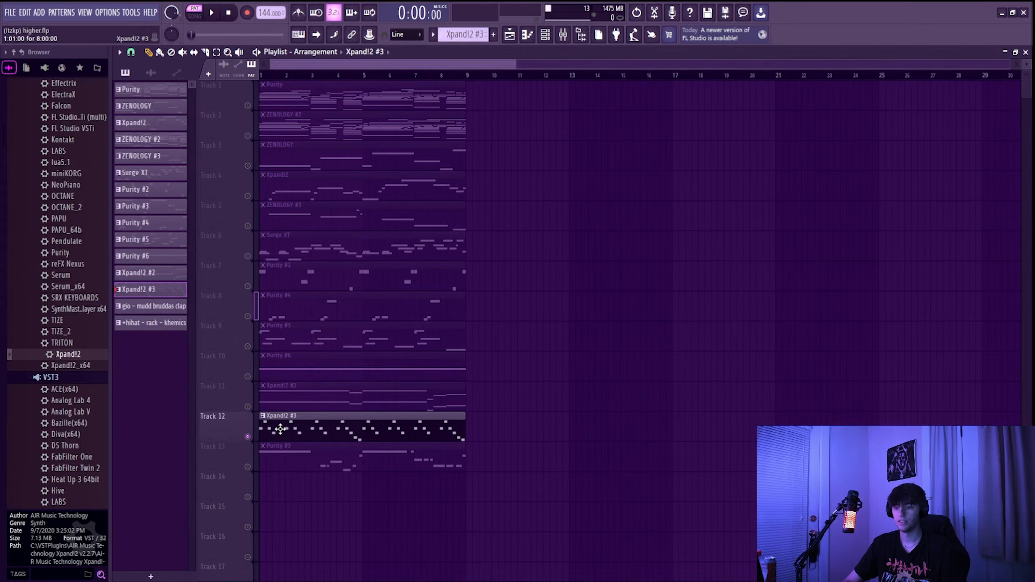
pyautogui.doubleClick(281, 428)
pyautogui.scroll(-3, 309, 368)
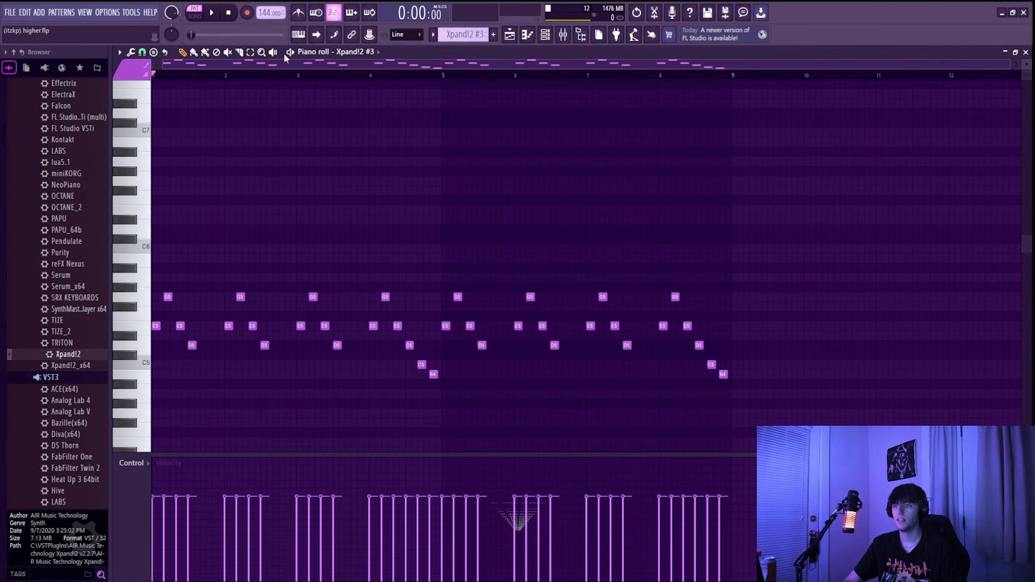
# Play the Xpand!2 #3 notes, and solo Track 4 with its Xpand!2 notes open in the piano roll
pyautogui.press('space')
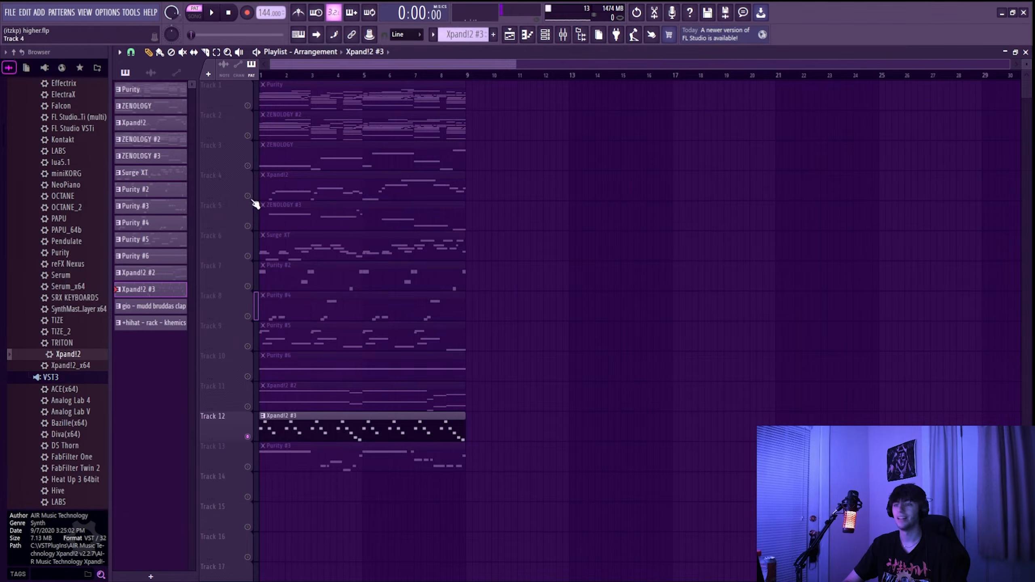
pyautogui.rightClick(248, 196)
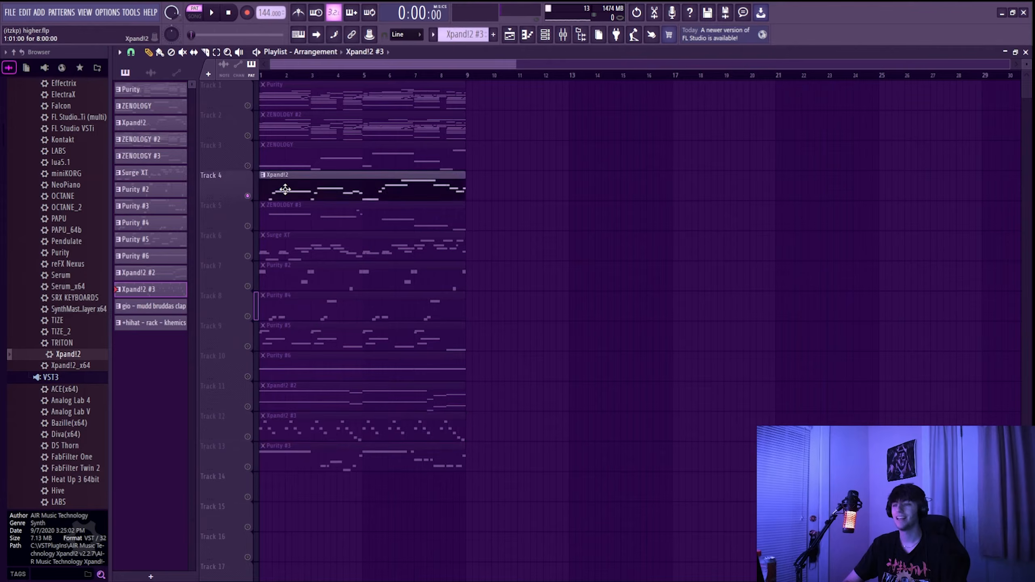
pyautogui.doubleClick(286, 189)
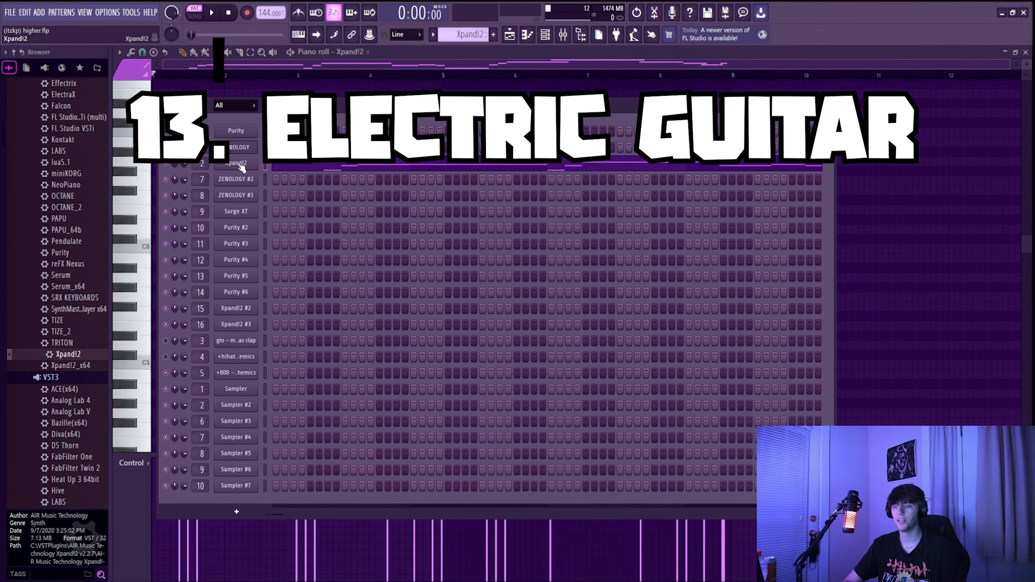
pyautogui.click(238, 163)
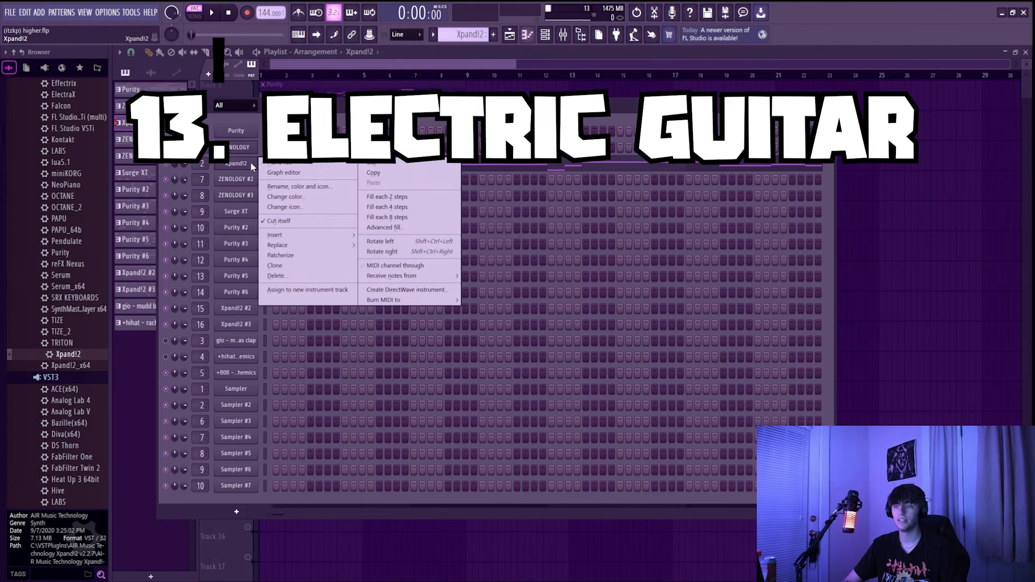
pyautogui.click(289, 171)
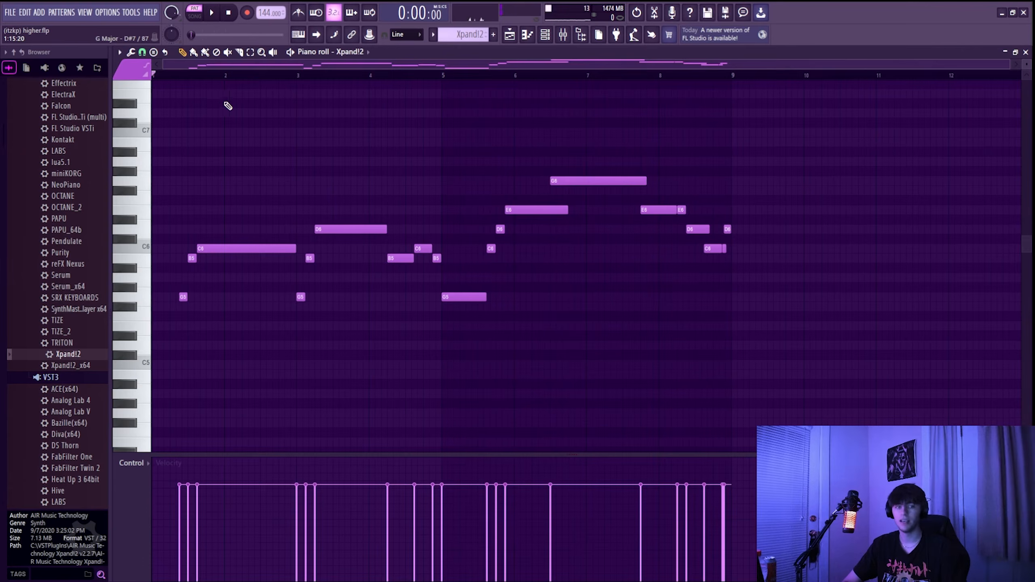
# Inspect the Fruity Convolver, Fruity Flangus, Fruity delay 2 and Fruity parametric EQ 2 settings on mixer Insert 2
pyautogui.click(563, 36)
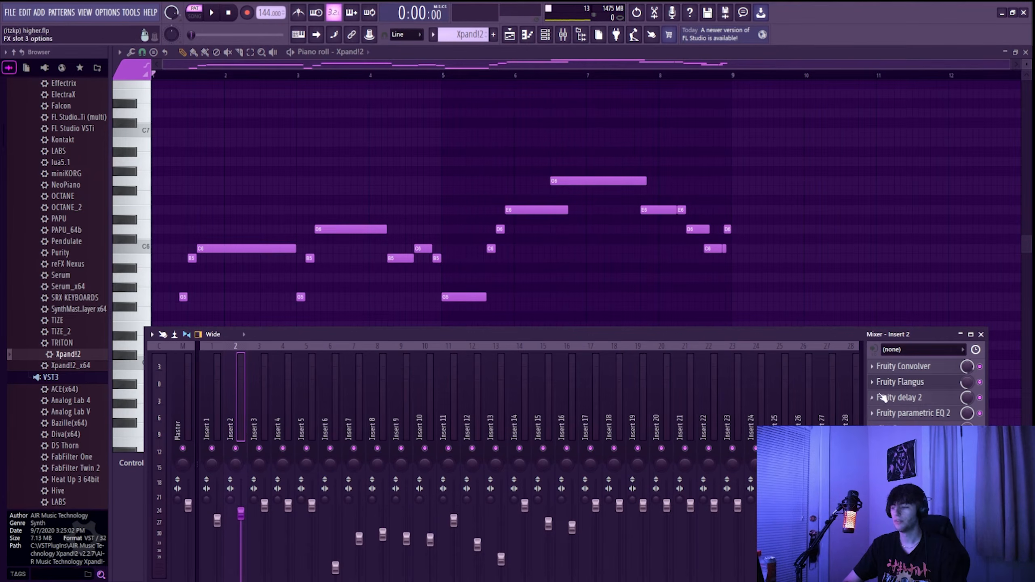
pyautogui.click(913, 368)
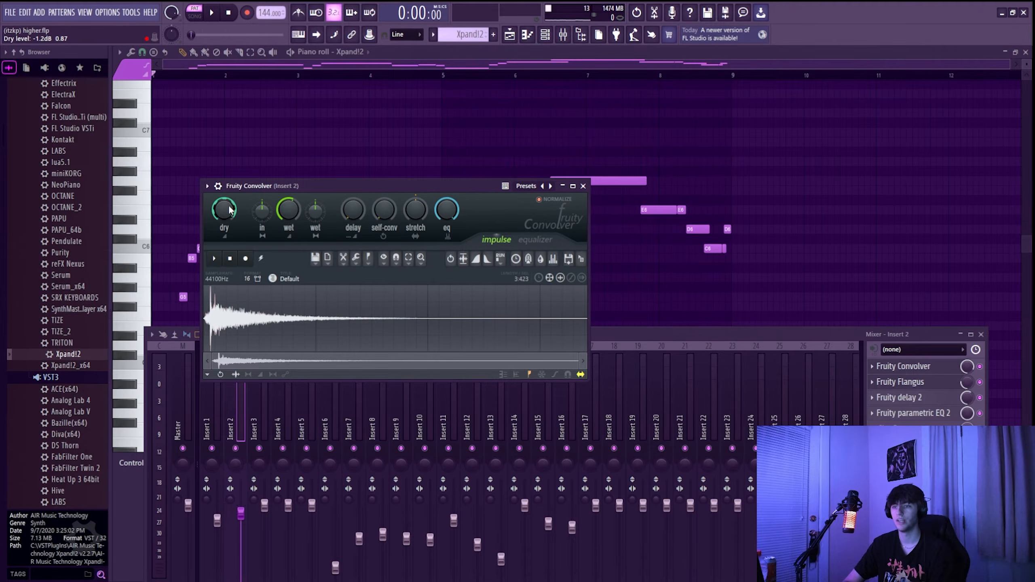
pyautogui.click(583, 186)
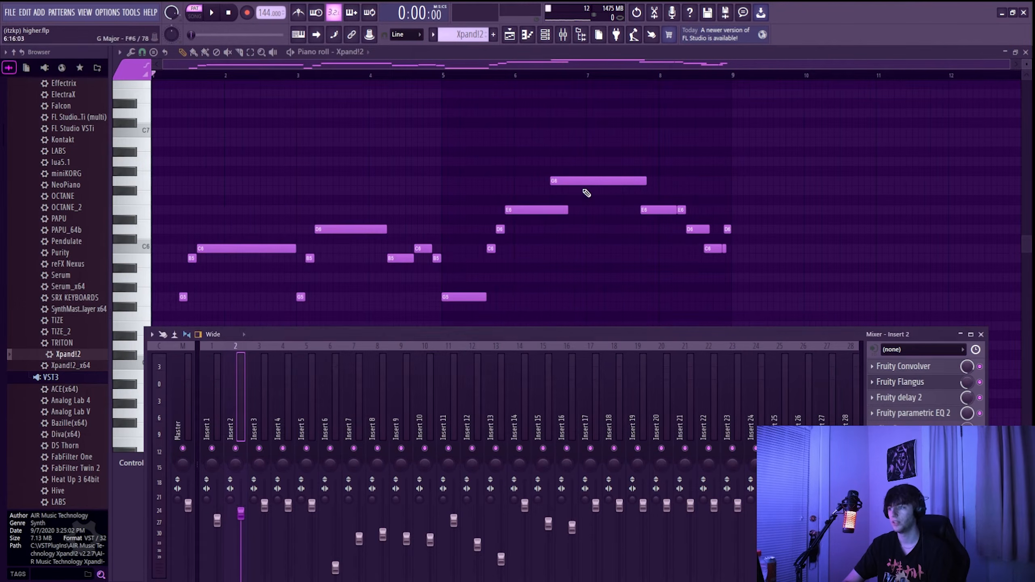
pyautogui.click(945, 384)
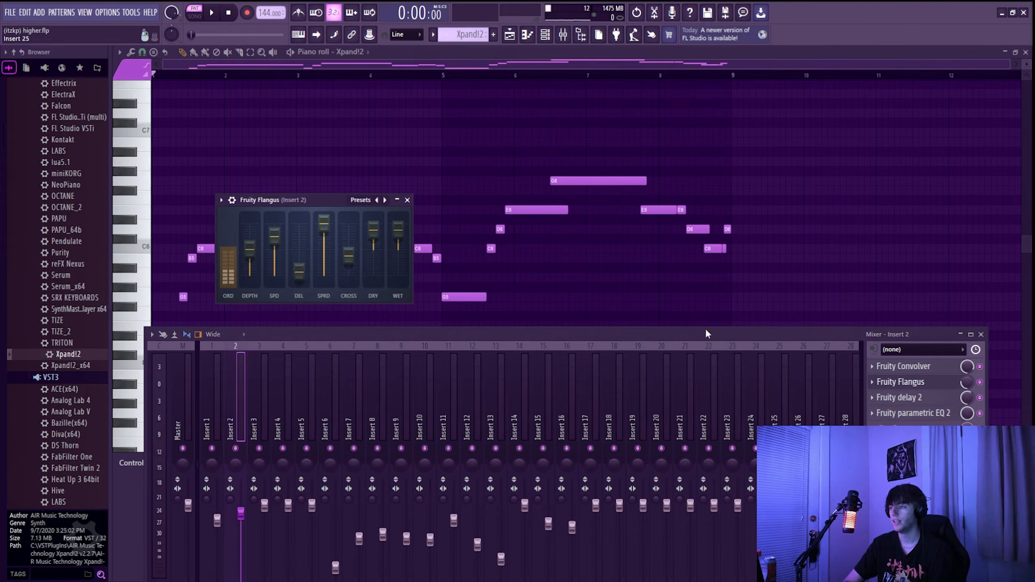
pyautogui.click(407, 200)
pyautogui.click(928, 402)
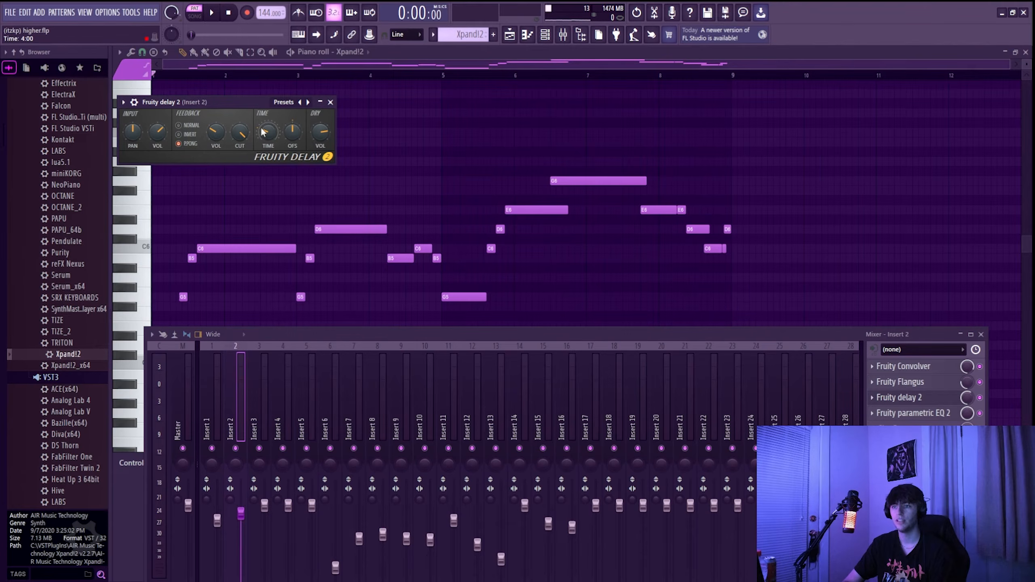
pyautogui.click(330, 103)
pyautogui.click(936, 414)
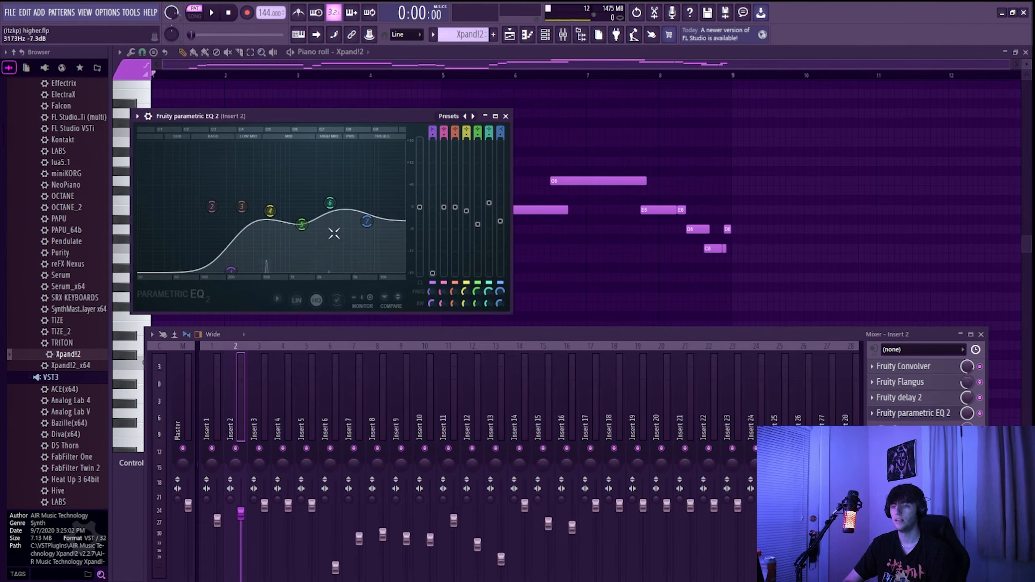
# Lower band 7 of the Insert 2 EQ slightly during playback, and close the EQ and the mixer
pyautogui.press('space')
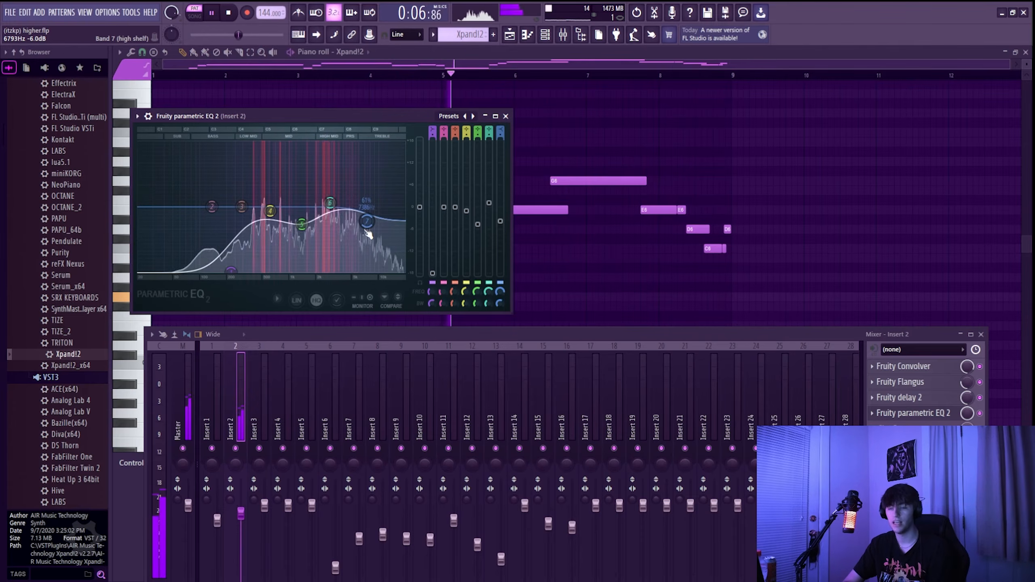
pyautogui.moveTo(367, 223); pyautogui.dragTo(367, 225)
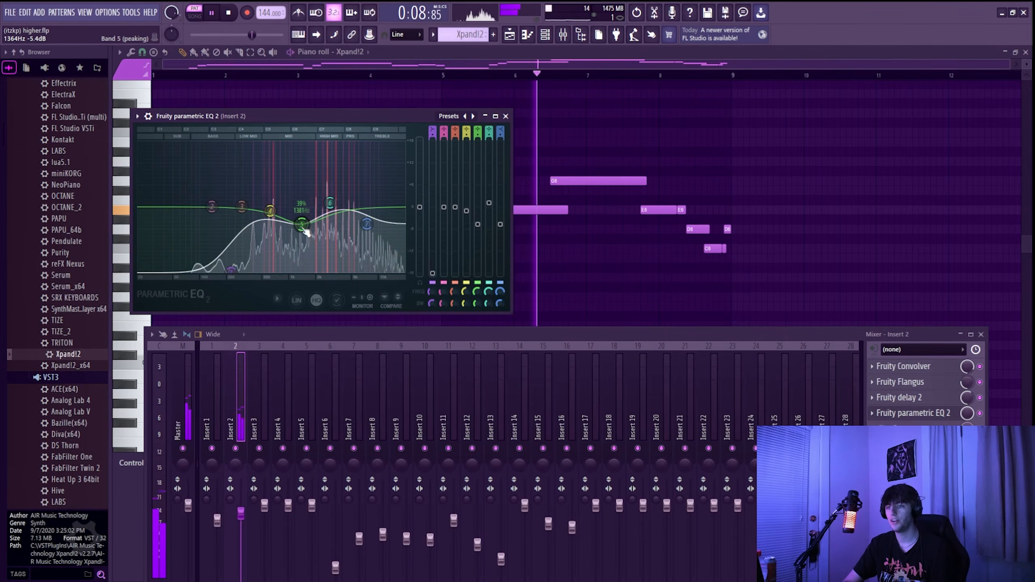
pyautogui.click(505, 116)
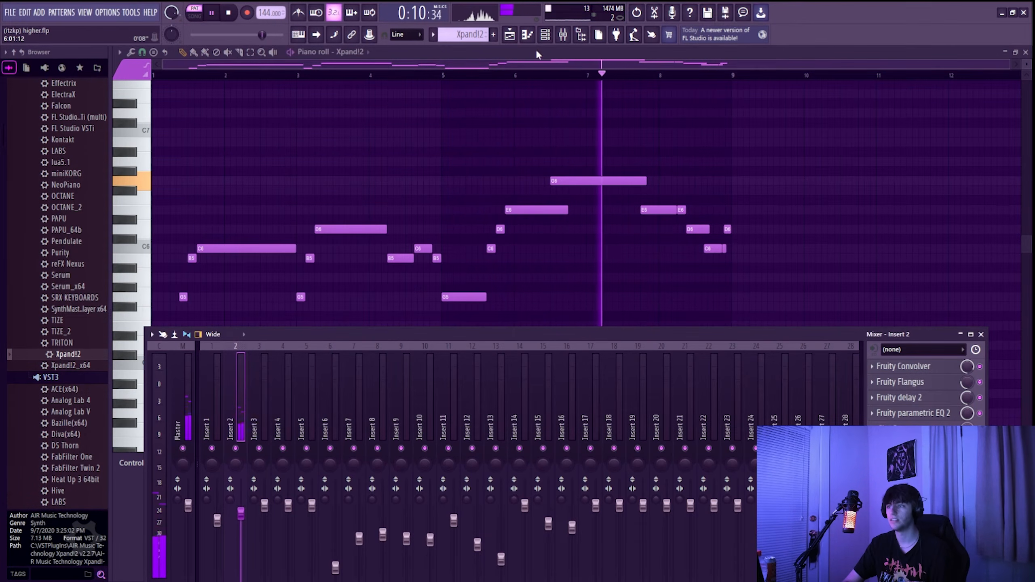
pyautogui.click(563, 34)
# Close the Purity #3 instrument window and open its bass notes in the piano roll
pyautogui.click(509, 35)
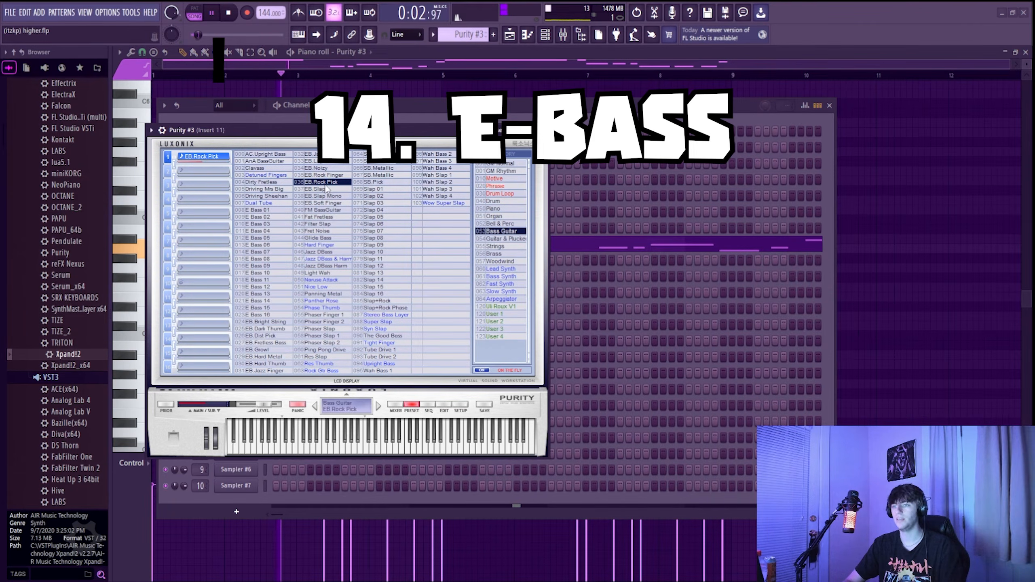
pyautogui.click(542, 130)
pyautogui.rightClick(253, 243)
pyautogui.click(265, 244)
pyautogui.rightClick(254, 243)
pyautogui.click(269, 243)
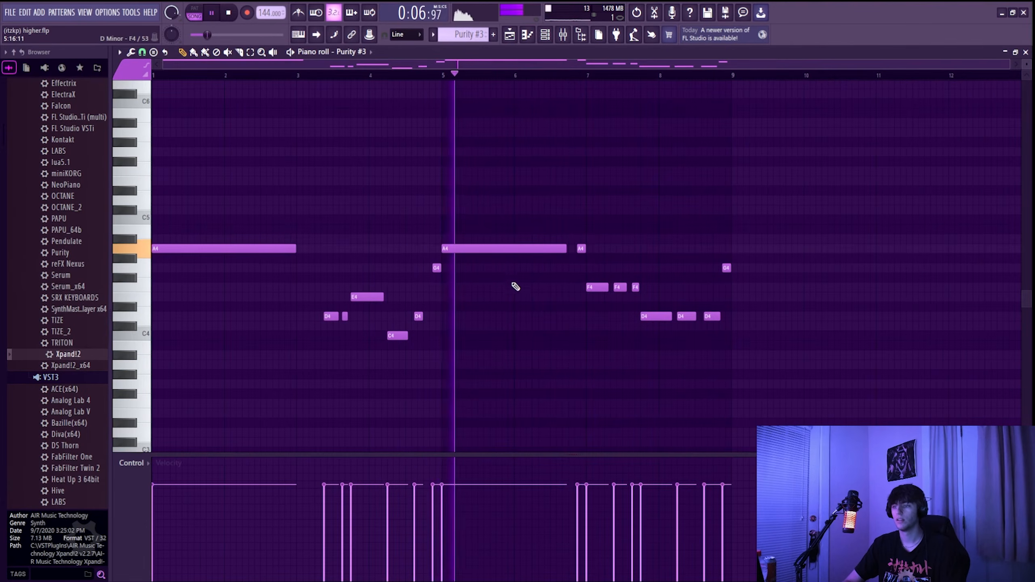
# Play the Purity #3 bass line and examine its notes across all eight bars
pyautogui.press('space')
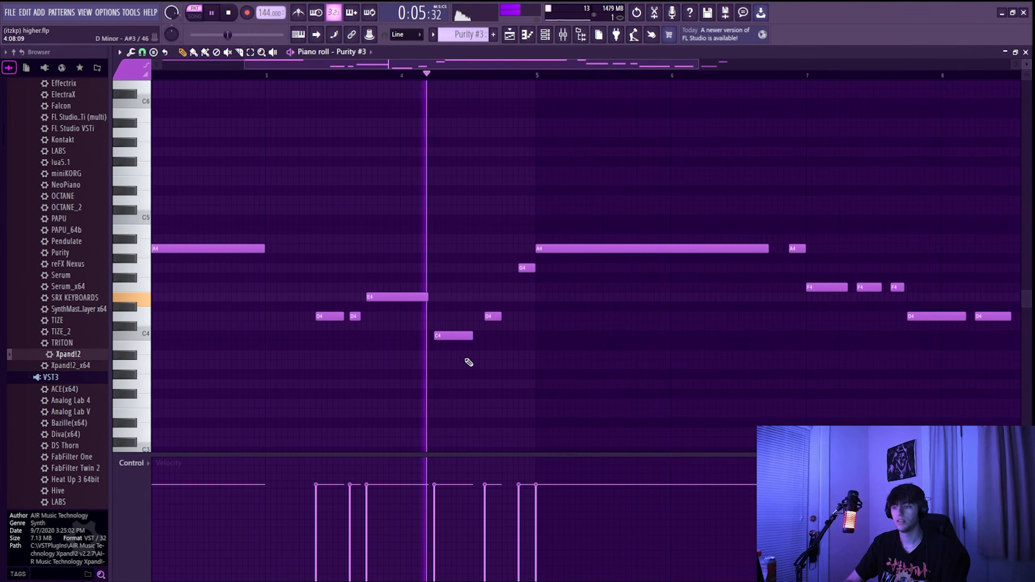
pyautogui.scroll(-2, 585, 367)
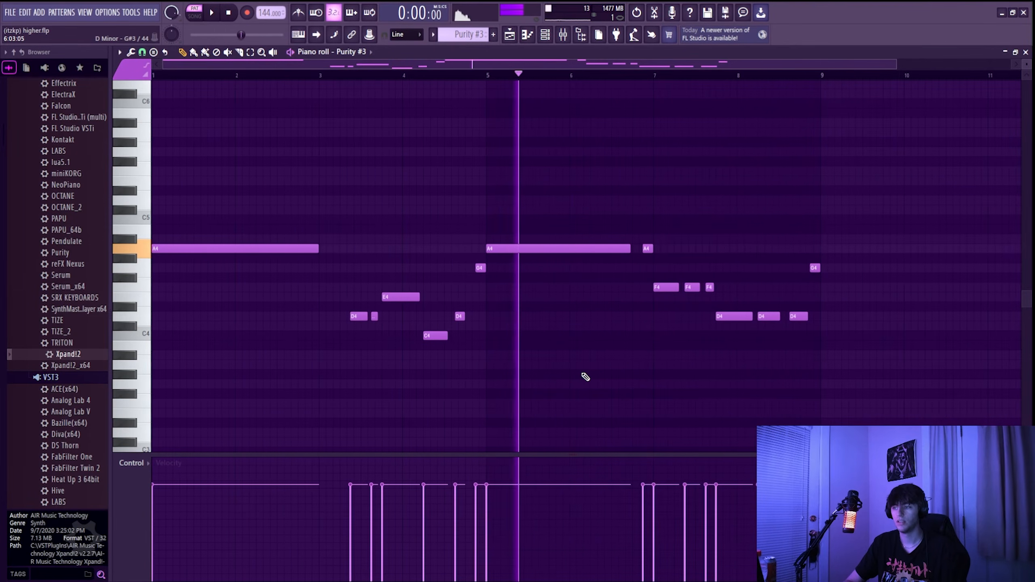
pyautogui.press('space')
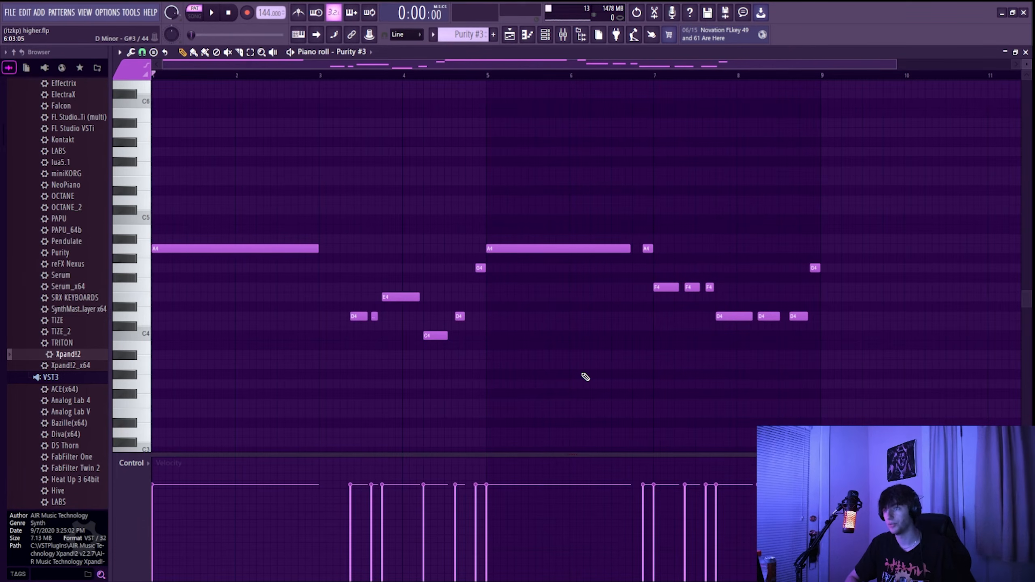
pyautogui.scroll(-2, 698, 310)
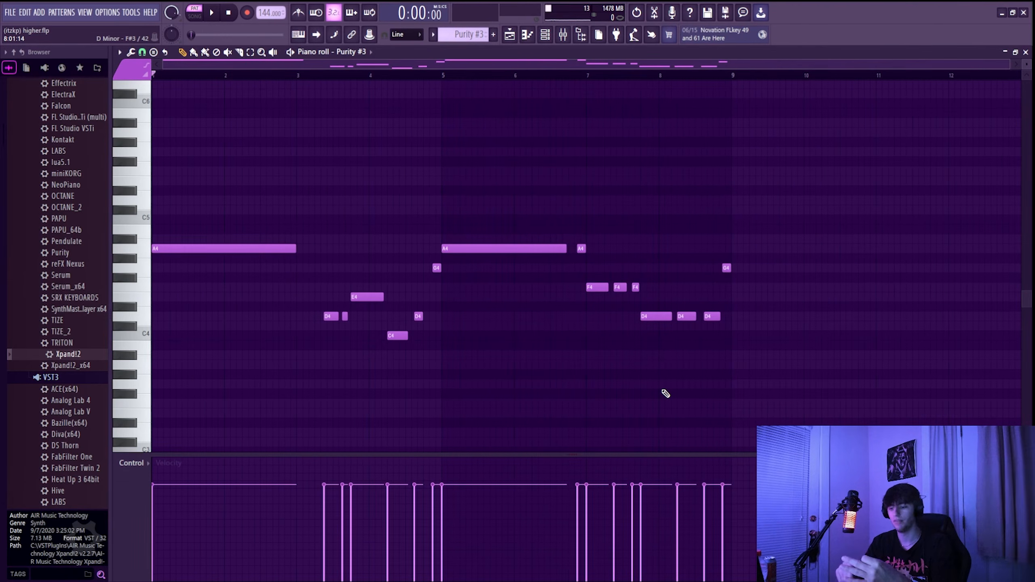
# Return to the playlist, re-enable all tracks after the Track 13 solo, and play the whole arrangement
pyautogui.press('F5')
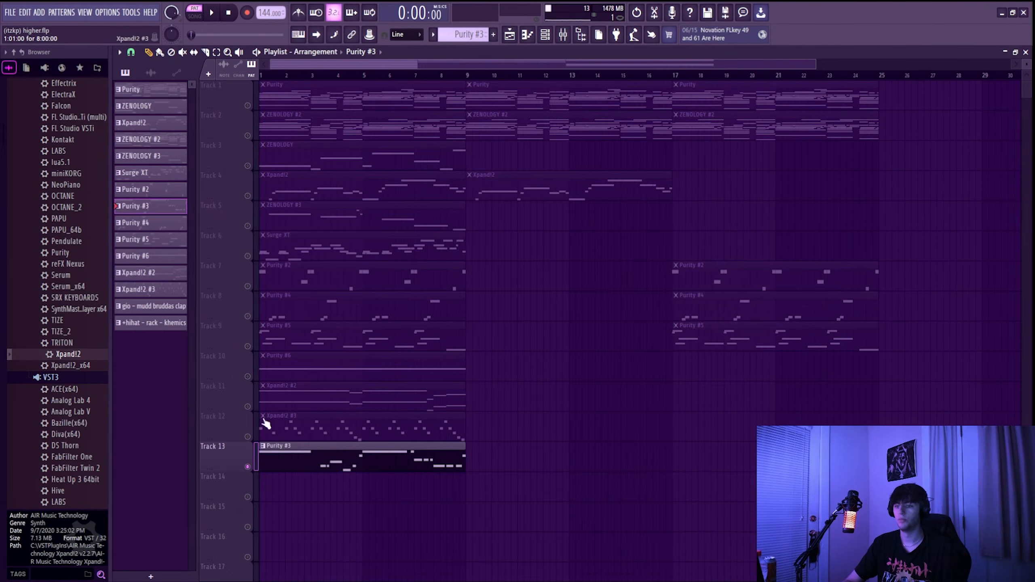
pyautogui.rightClick(249, 107)
pyautogui.rightClick(248, 467)
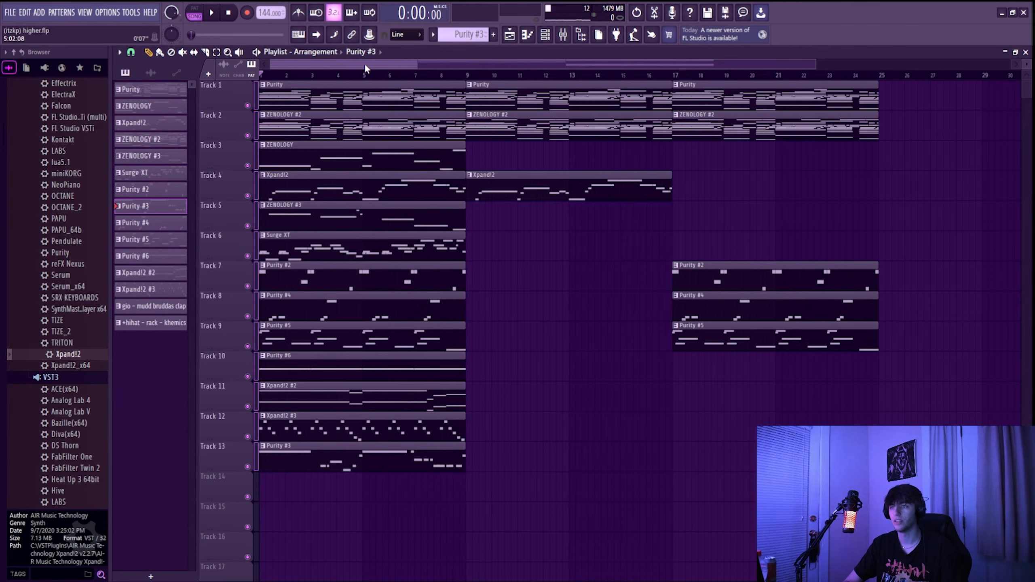
pyautogui.press('space')
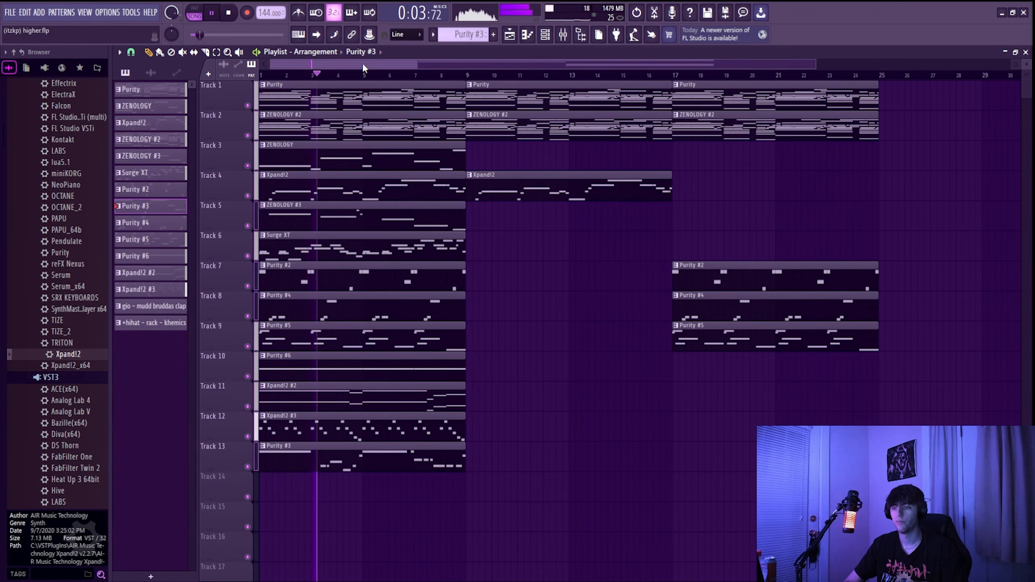
# Lower the volume of mixer Insert 12 to 57% during playback and close the mixer
pyautogui.press('F9')
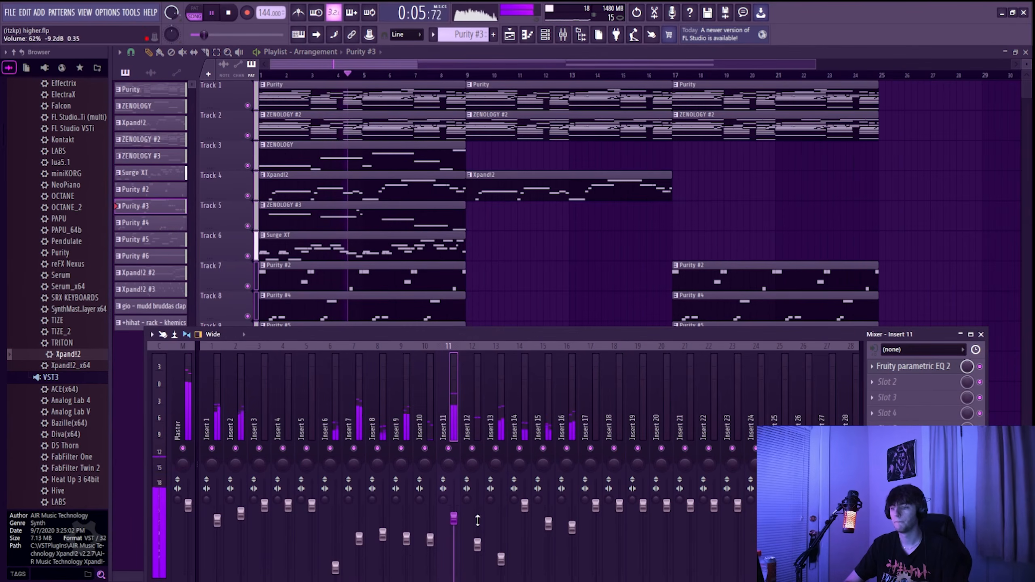
pyautogui.click(478, 549)
pyautogui.moveTo(478, 552); pyautogui.dragTo(479, 555)
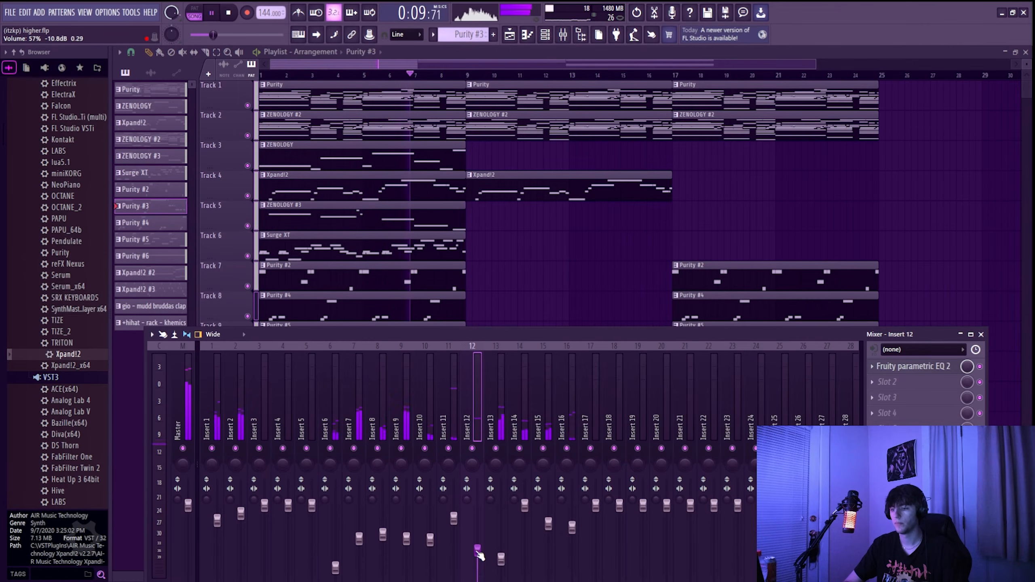
pyautogui.press('F9')
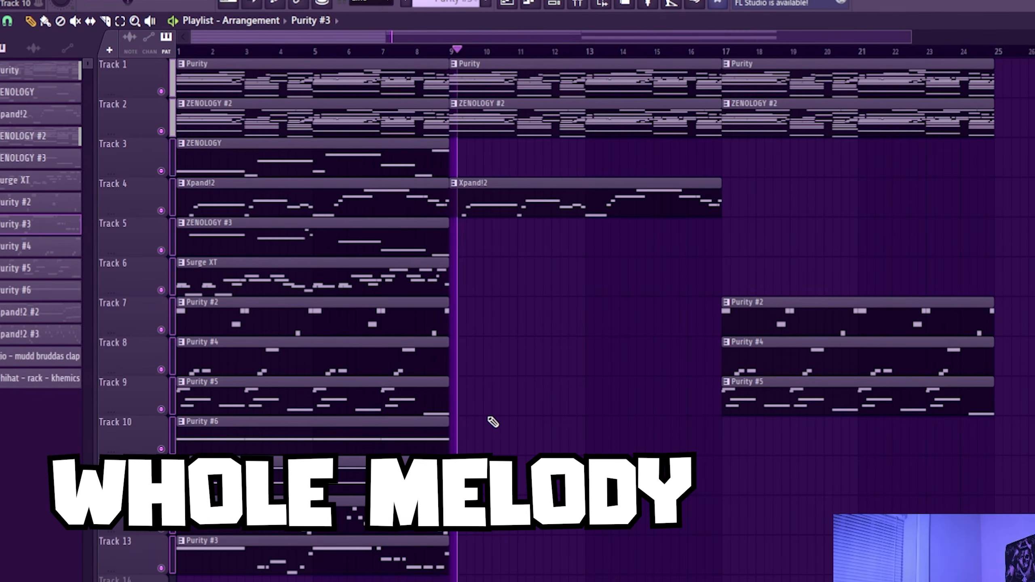
# Duplicate the ZENOLOGY #3, Purity #6 and Purity #3 clips so that the copies start at bar 9
pyautogui.click(387, 235)
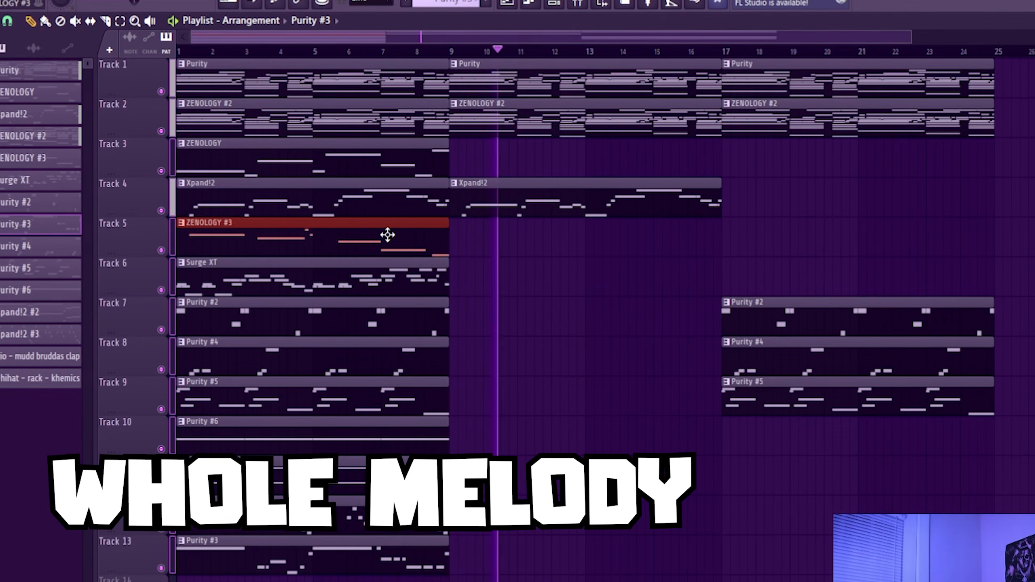
pyautogui.hotkey('ctrl', 'b')
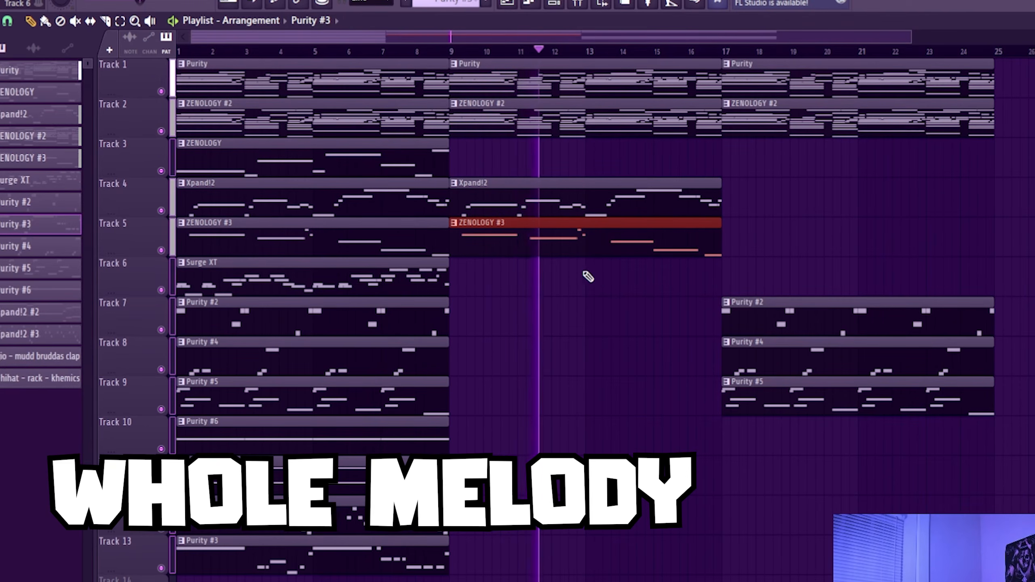
pyautogui.click(399, 442)
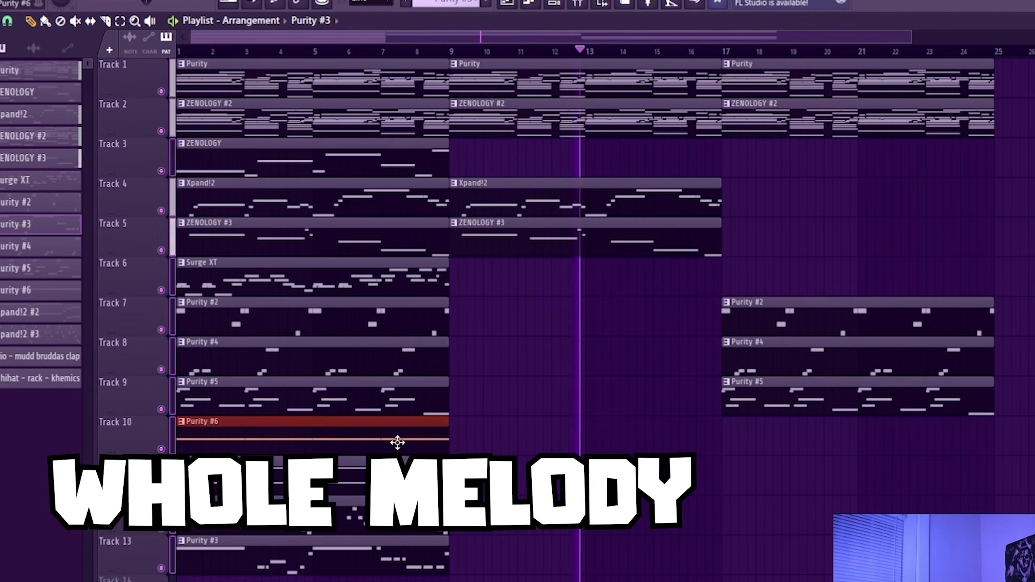
pyautogui.hotkey('ctrl', 'b')
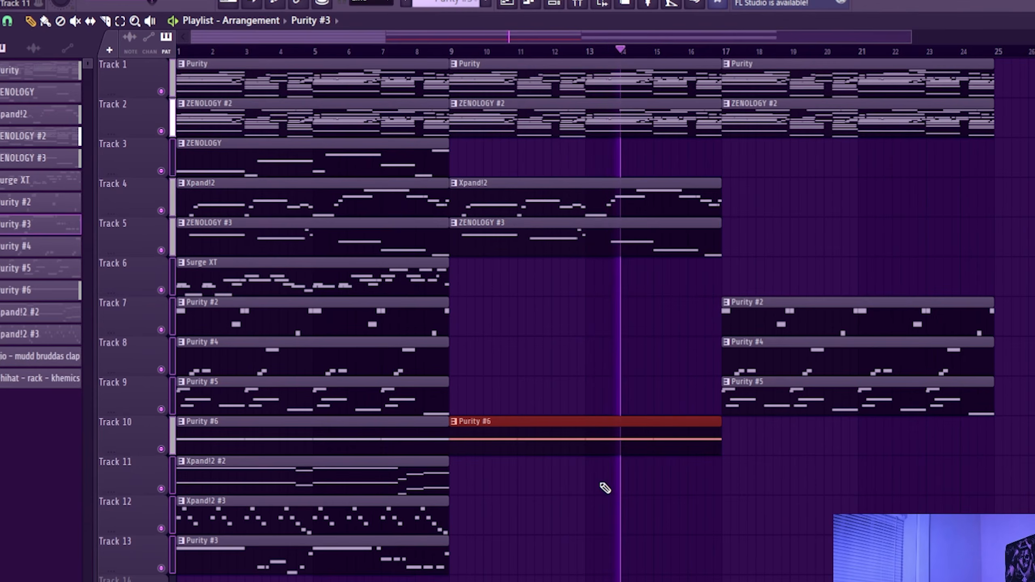
pyautogui.click(434, 563)
pyautogui.hotkey('ctrl', 'b')
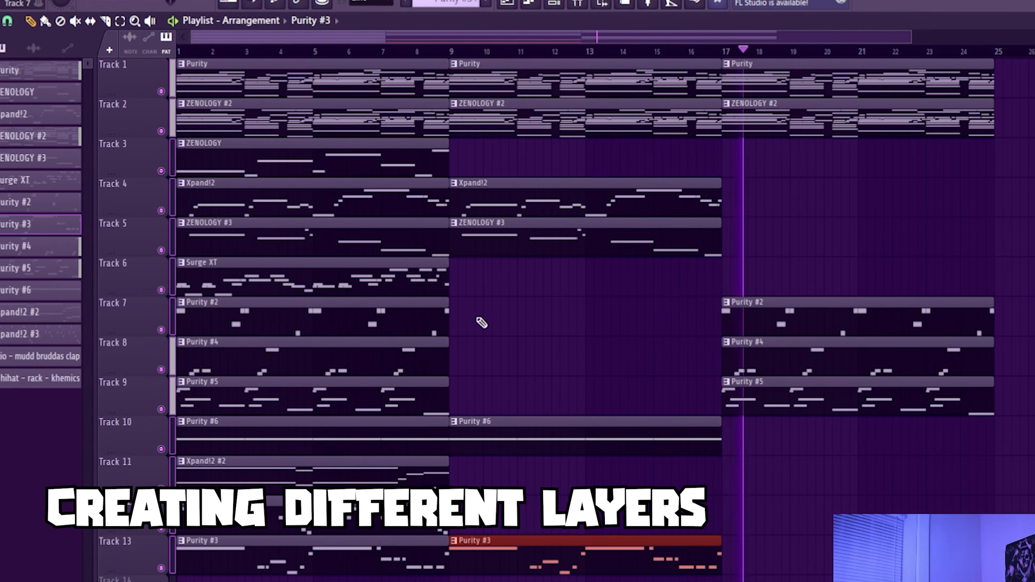
# Copy the Track 11 Xpand!2 #2 clip to bar 17 and the Track 3 ZENOLOGY clip to bar 25
pyautogui.moveTo(359, 479); pyautogui.dragTo(869, 495)
pyautogui.scroll(-2, 869, 495)
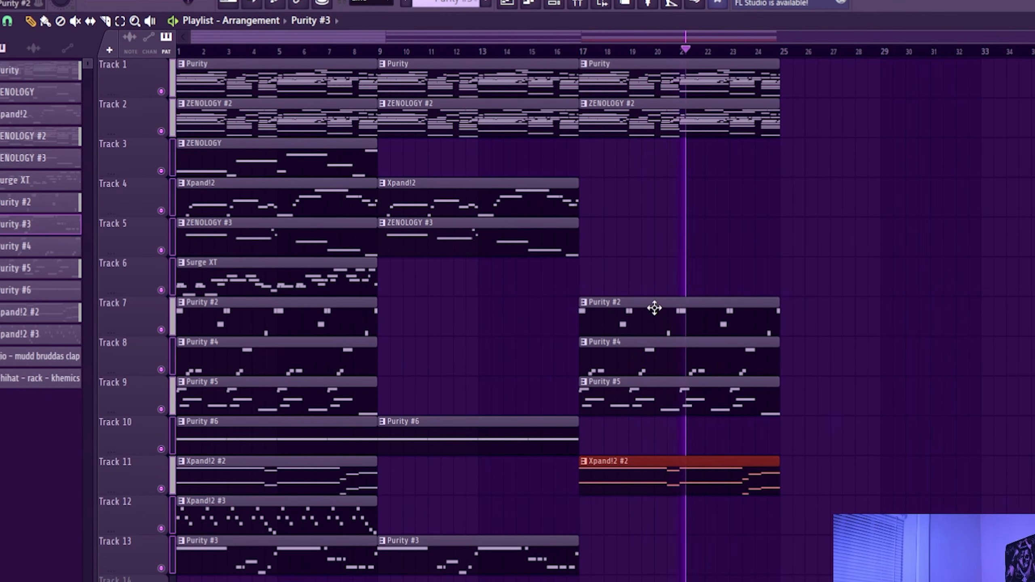
pyautogui.moveTo(246, 162); pyautogui.dragTo(649, 180)
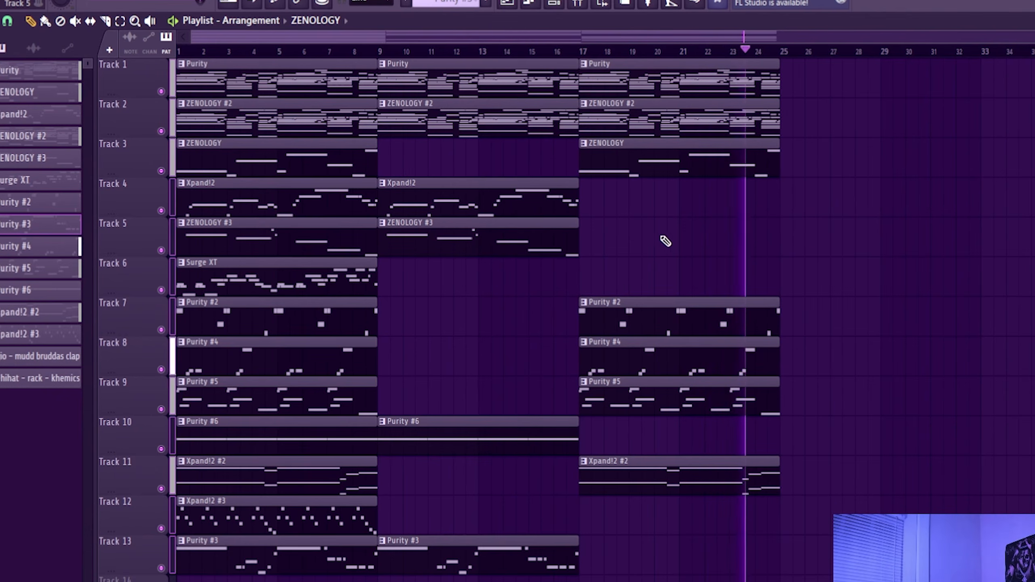
pyautogui.moveTo(673, 165); pyautogui.dragTo(873, 165)
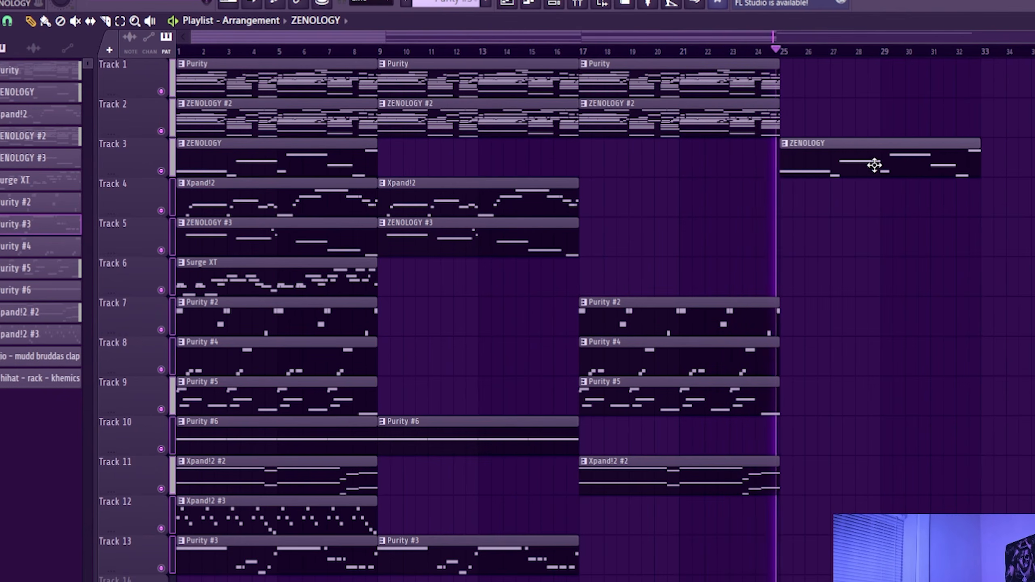